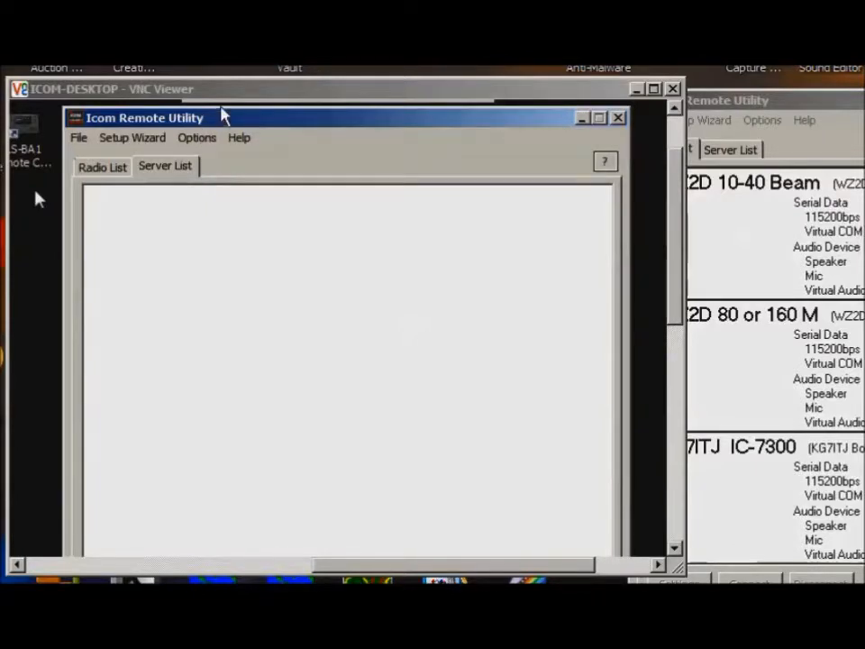
- View the audio settings of the WZ2D 10-40 Beam radio in the remote desktop's radio list
click(102, 173)
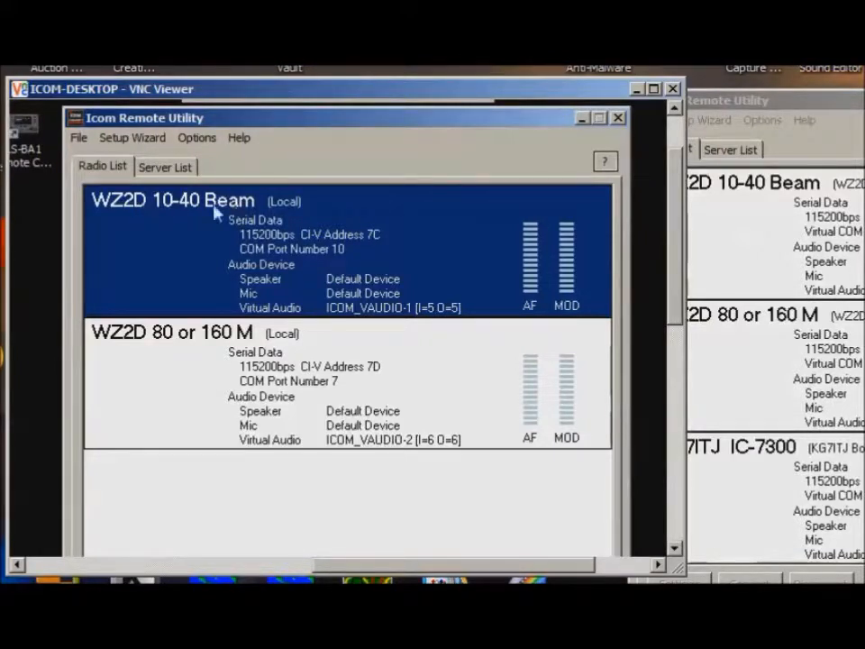
right_click(138, 204)
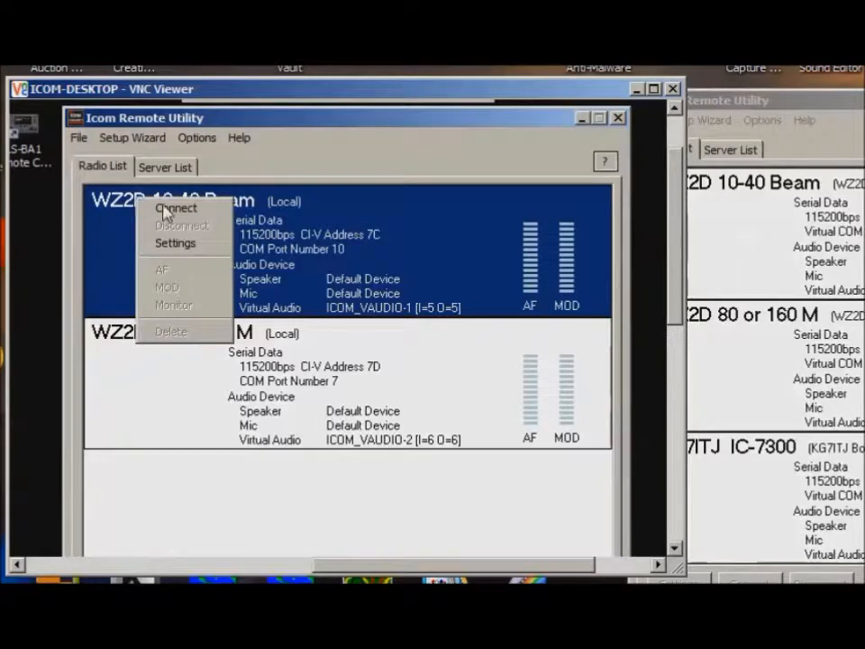
click(175, 245)
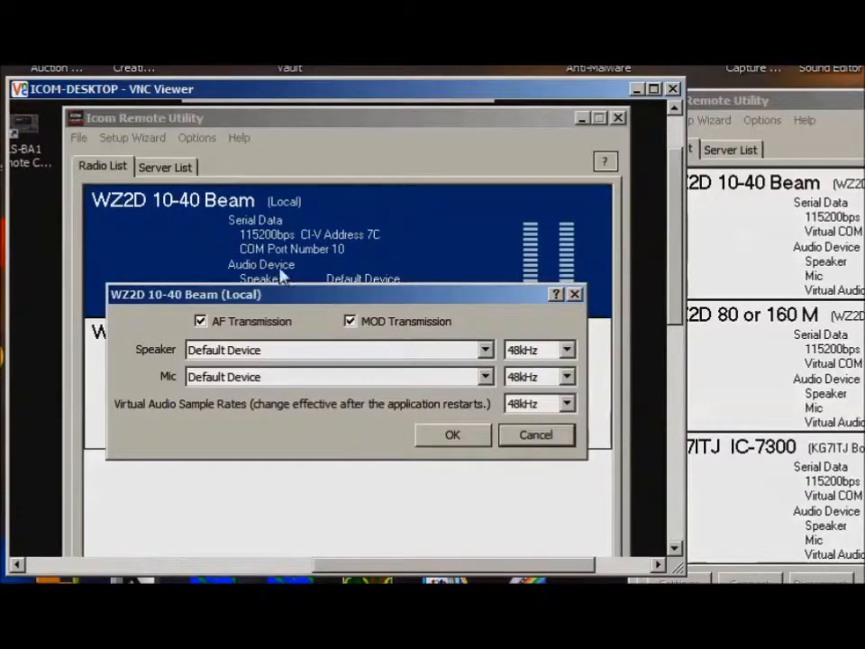
click(465, 440)
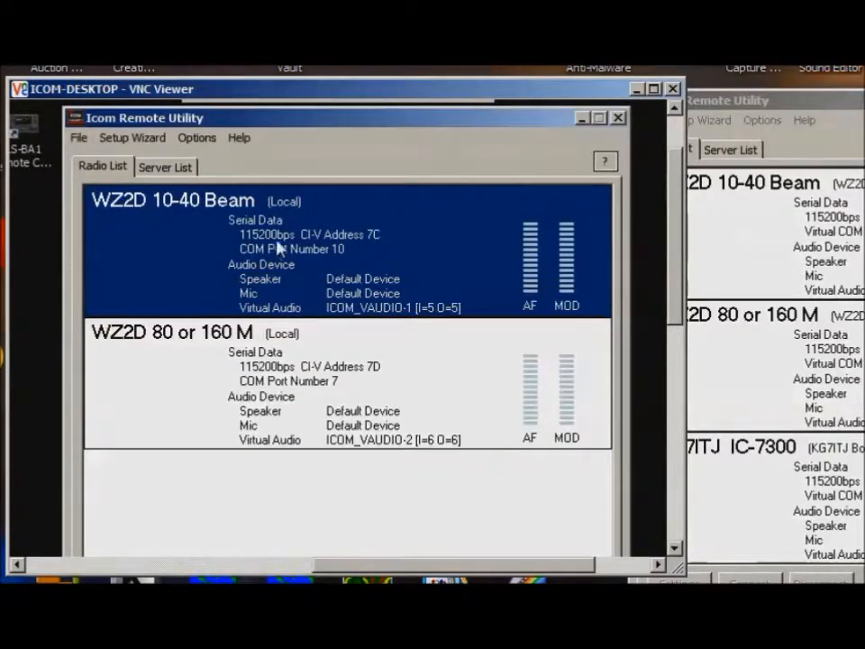
- Open the radio properties of the registered WZ2D 10-40 Beam in the Local/Server Settings
click(199, 138)
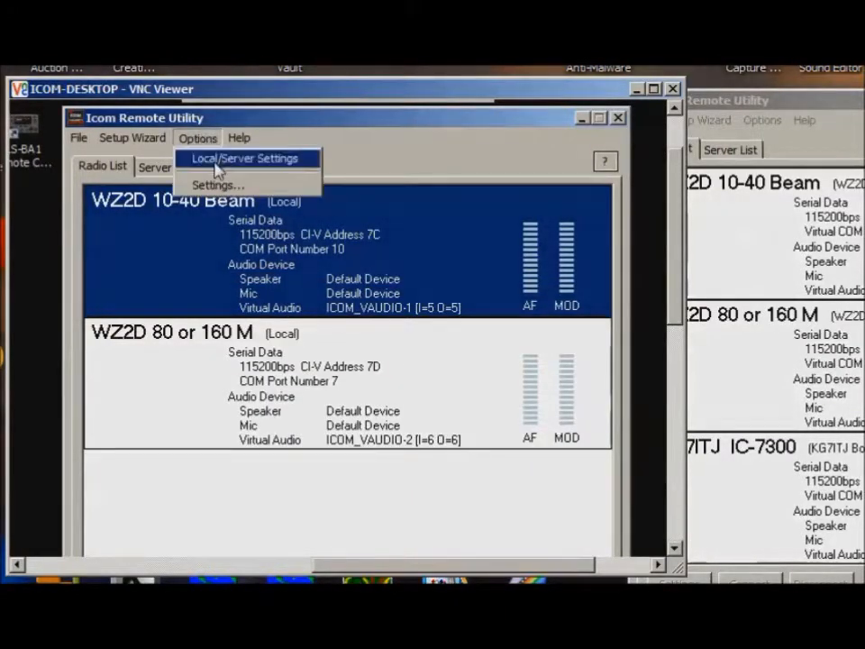
click(219, 162)
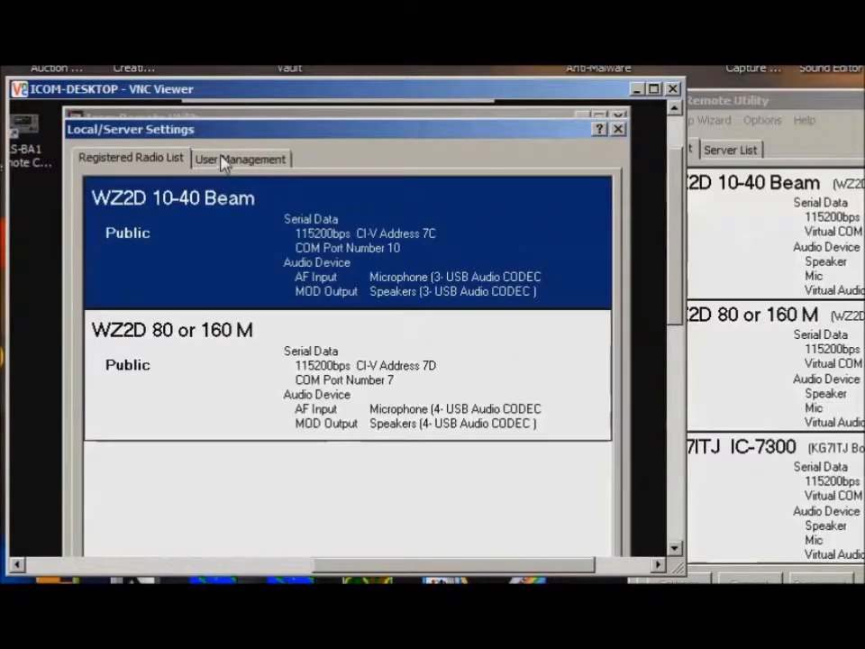
click(221, 162)
click(155, 160)
right_click(140, 232)
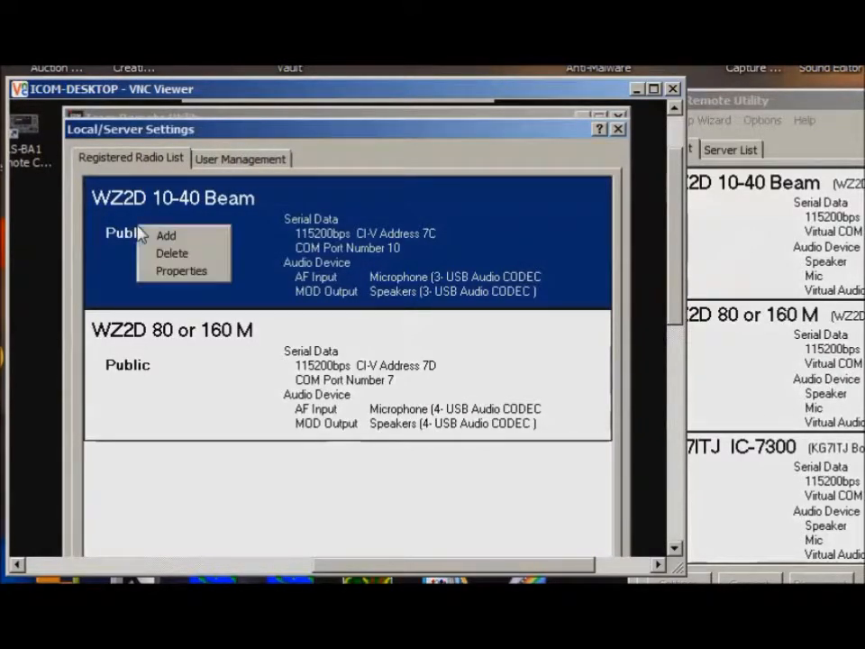
click(181, 272)
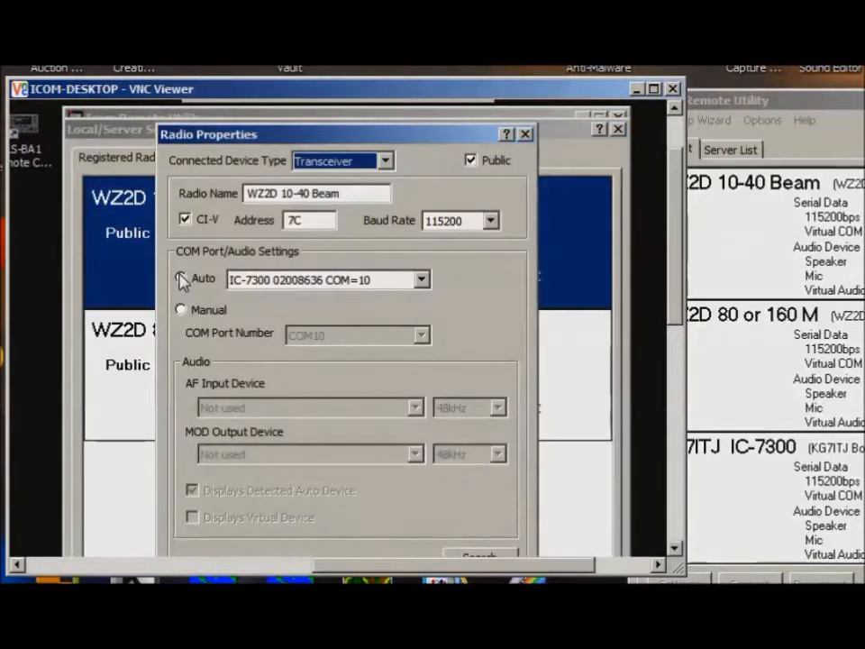
- Rename the radio as "WZ2D 7300 10-40m" and save its properties
click(355, 193)
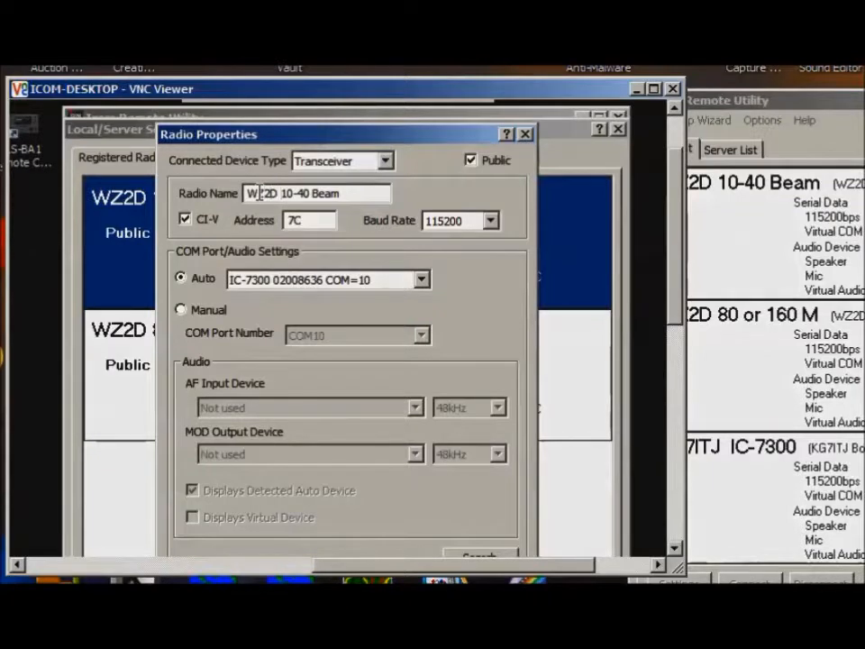
key(BackSpace)
key(BackSpace)
key(BackSpace)
key(BackSpace)
key(BackSpace)
key(BackSpace)
key(BackSpace)
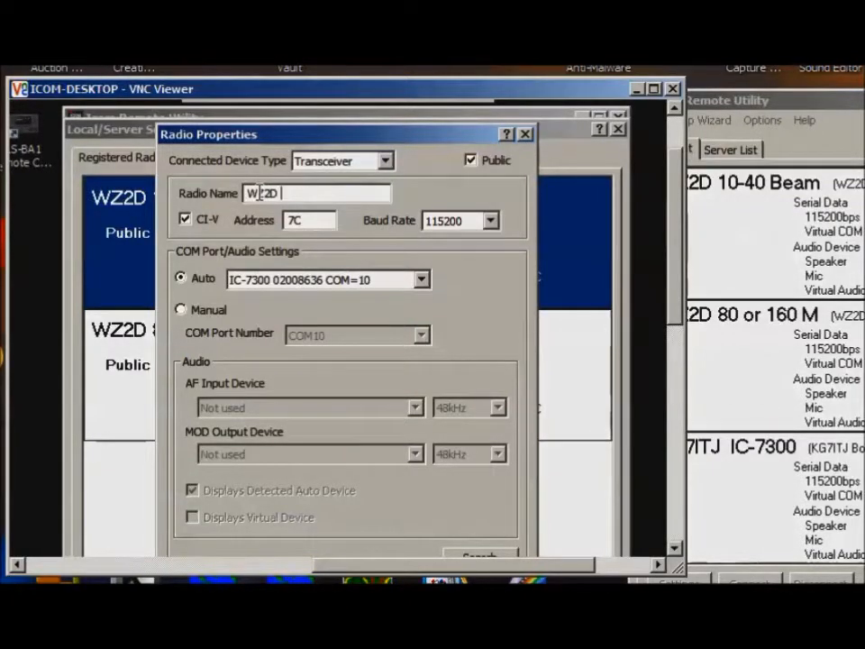
text(7300 10-40m)
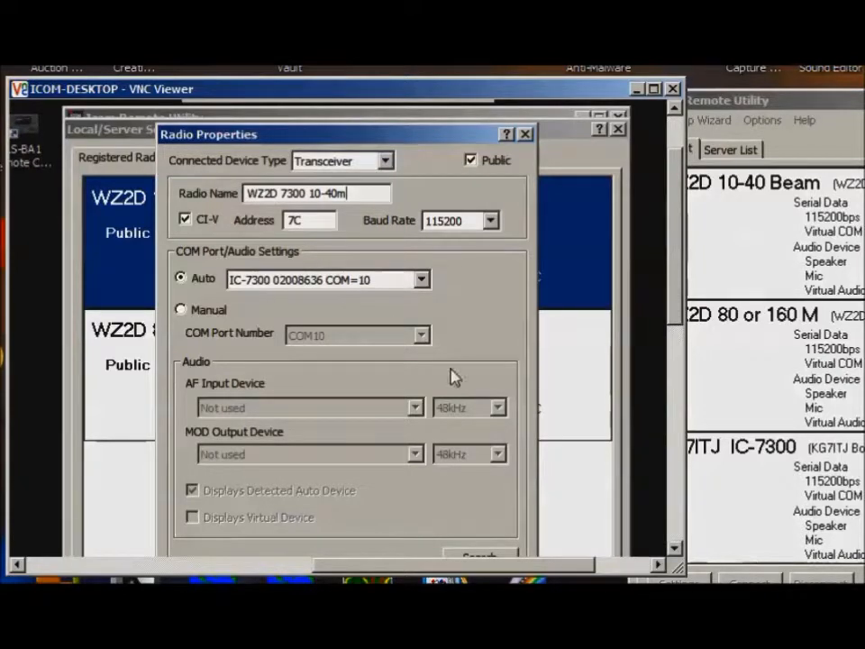
drag(419, 129, 444, 137)
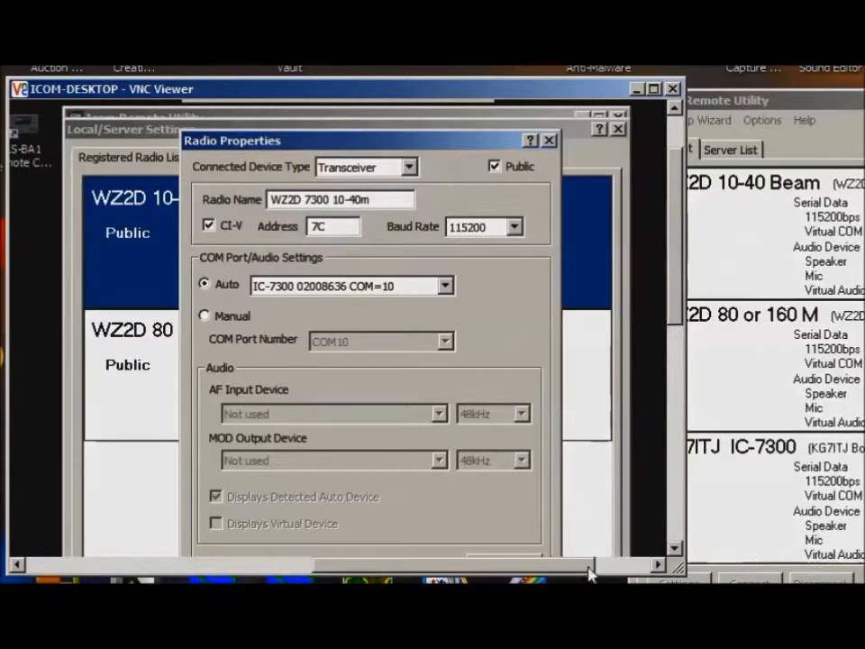
drag(677, 285, 617, 390)
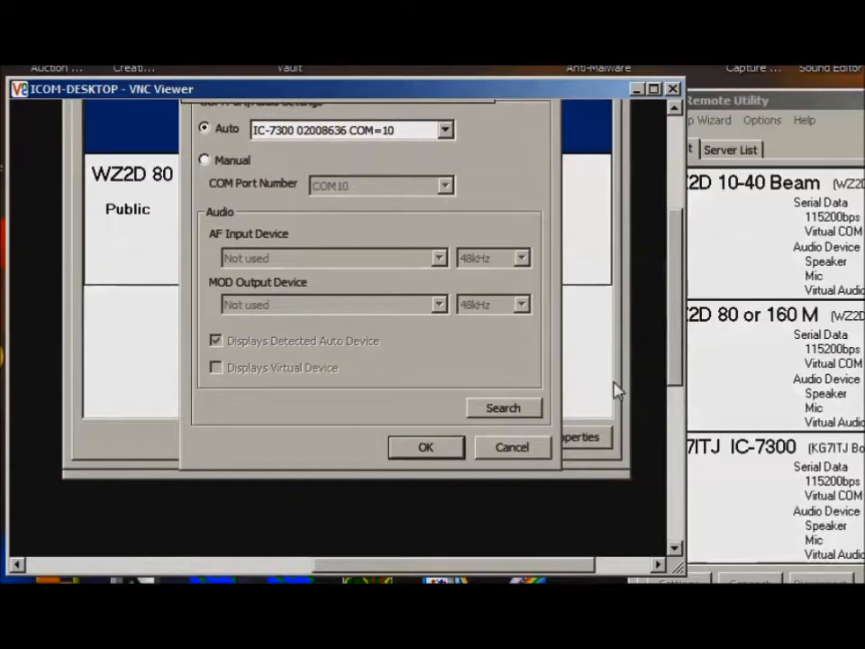
click(445, 454)
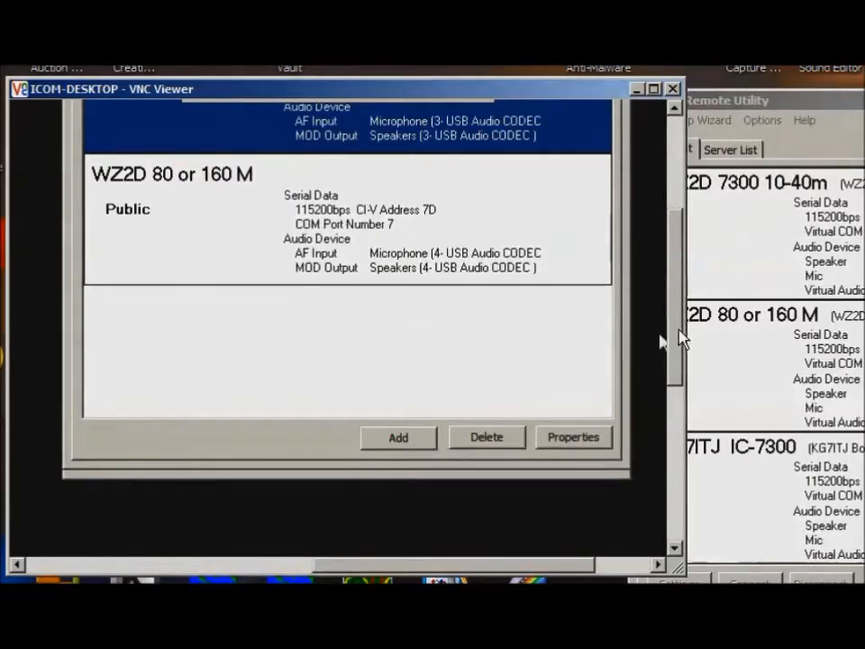
drag(673, 344, 677, 283)
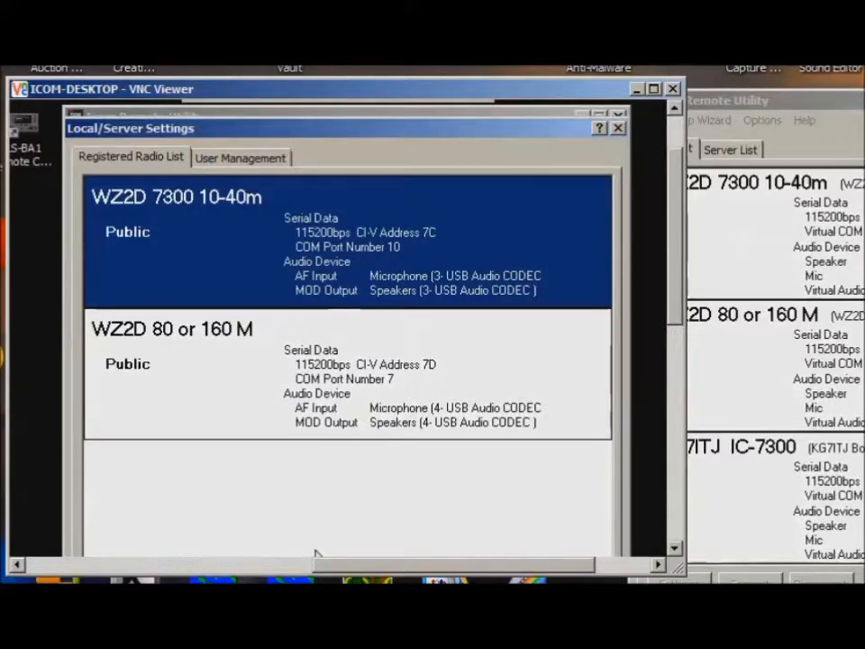
- Switch to the local Icom Remote Utility, check its server and radio lists, and move its window aside
key(alt+Tab)
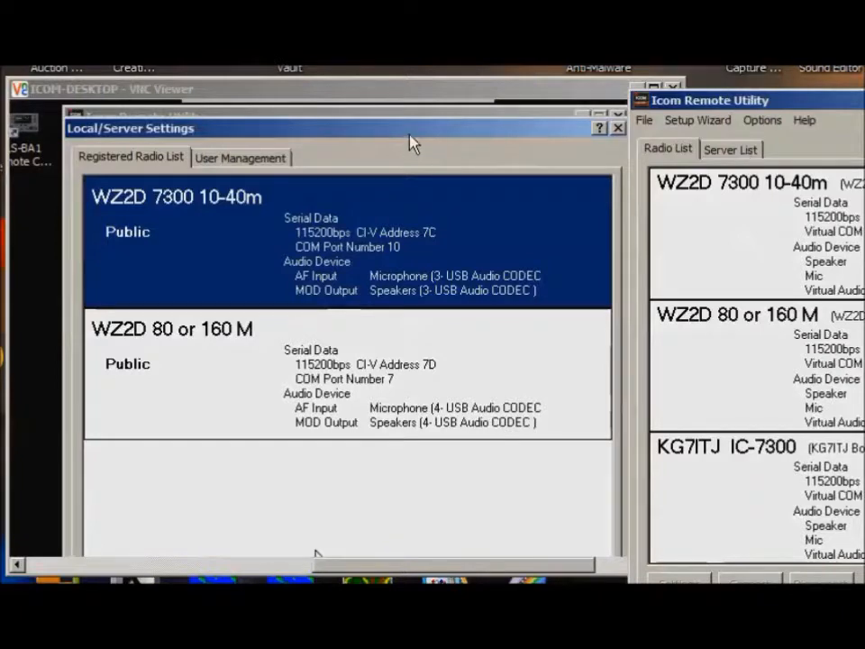
click(738, 149)
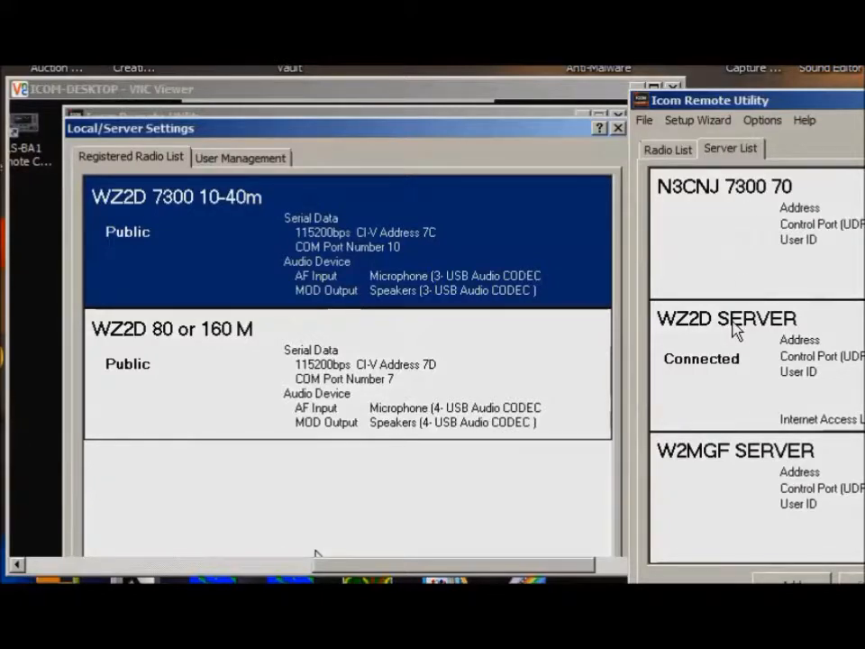
click(671, 151)
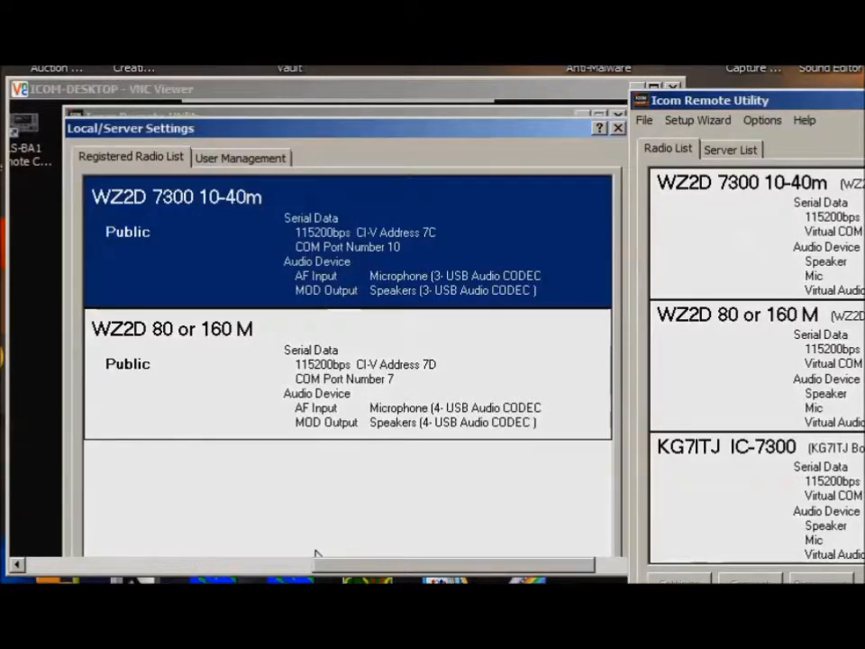
click(460, 127)
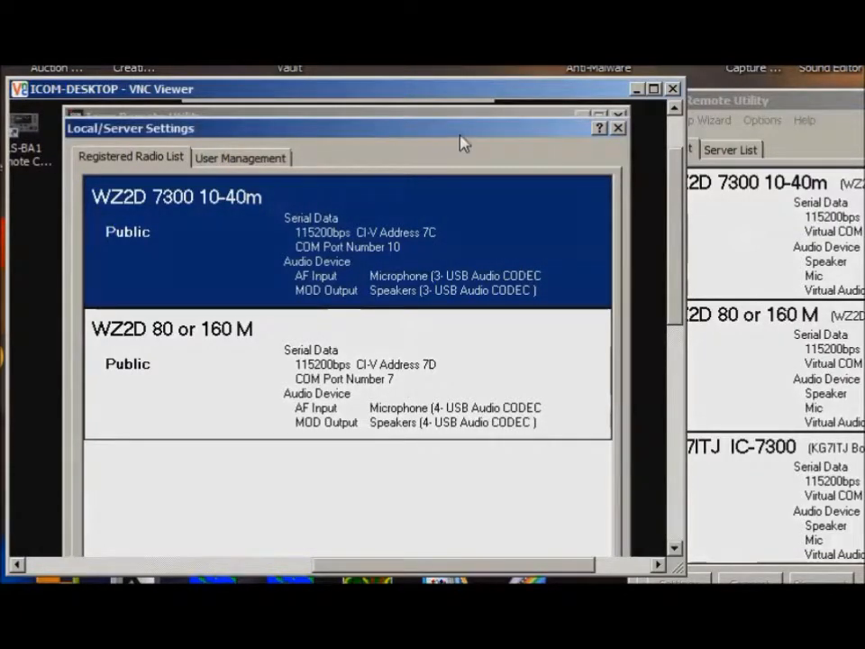
drag(799, 99, 864, 93)
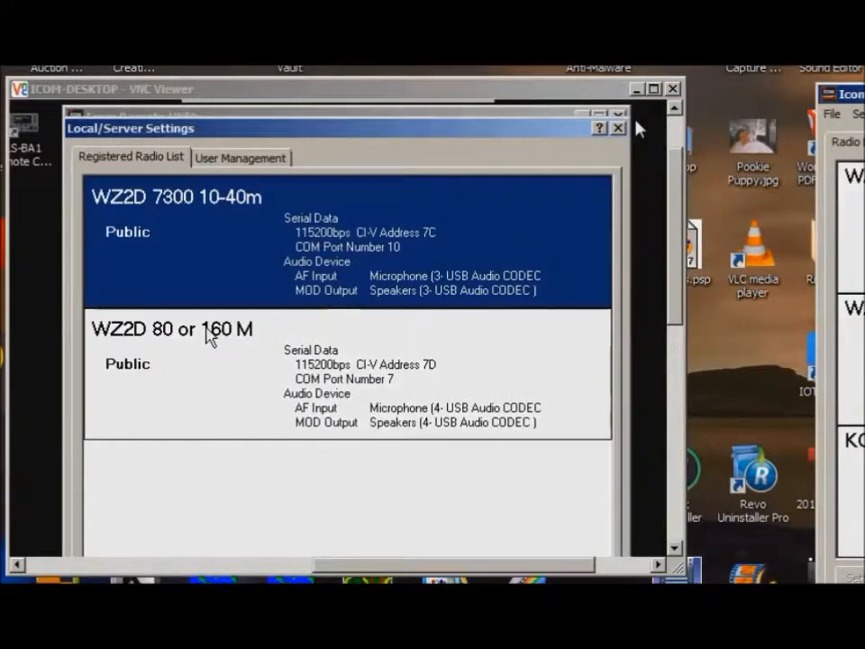
click(207, 335)
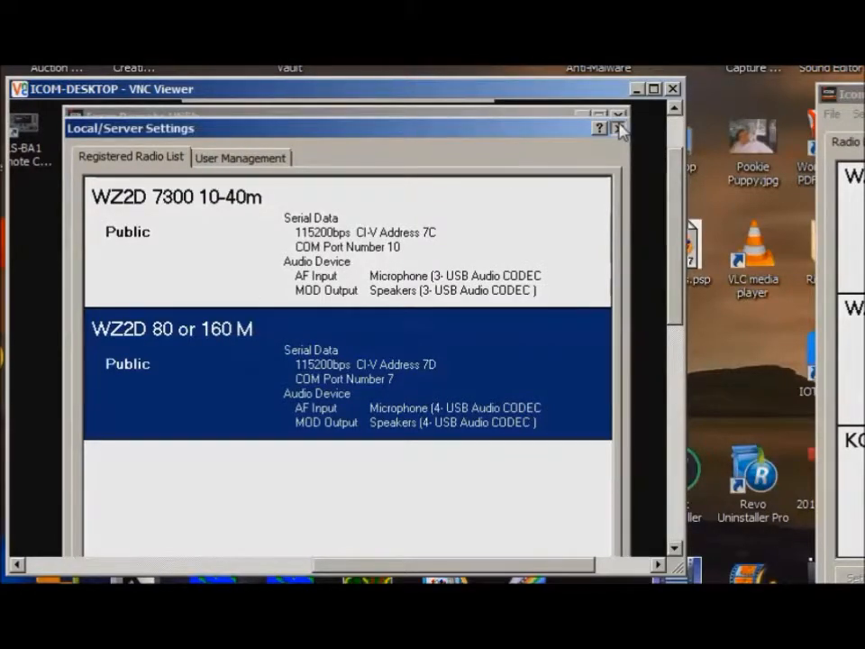
click(620, 129)
click(187, 360)
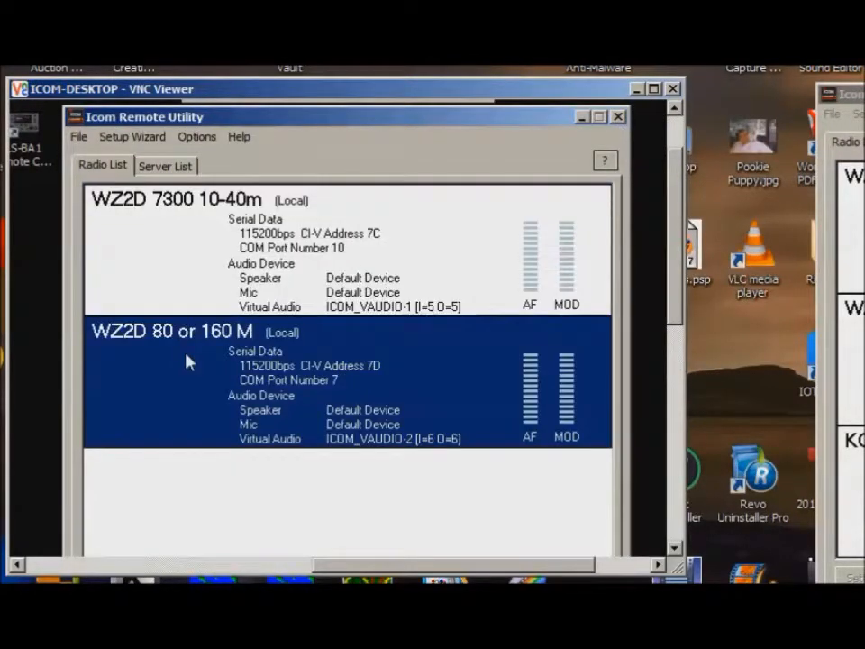
right_click(187, 359)
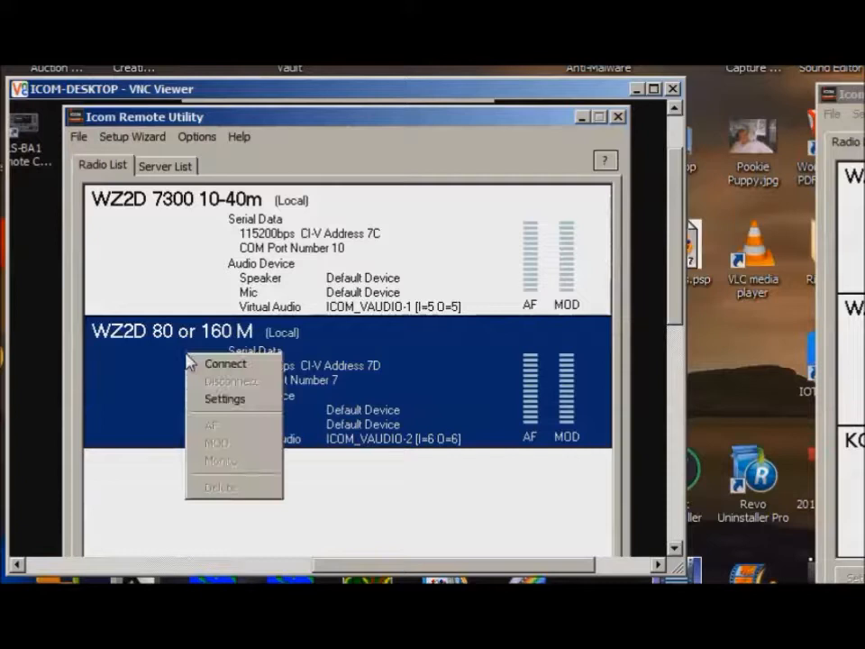
click(239, 408)
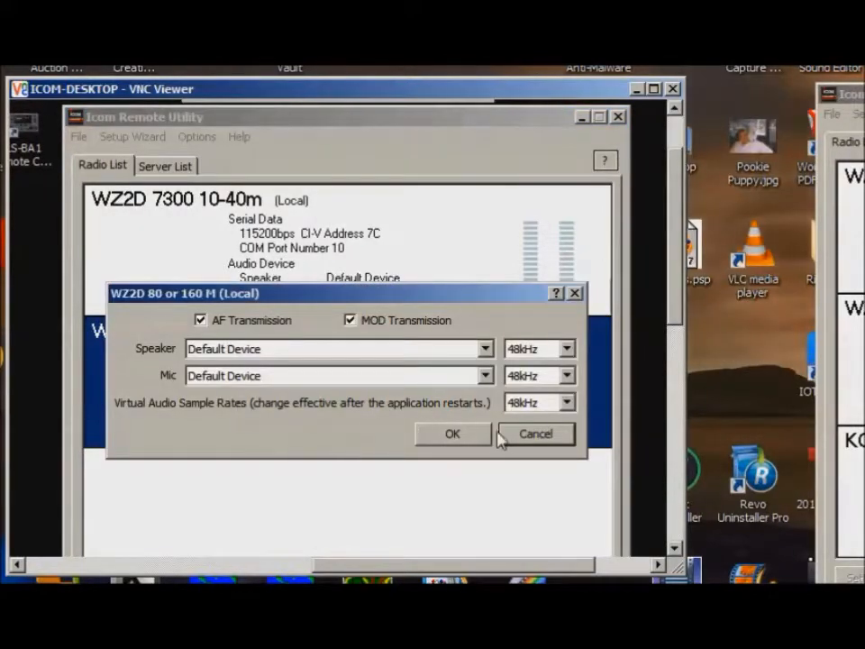
click(530, 441)
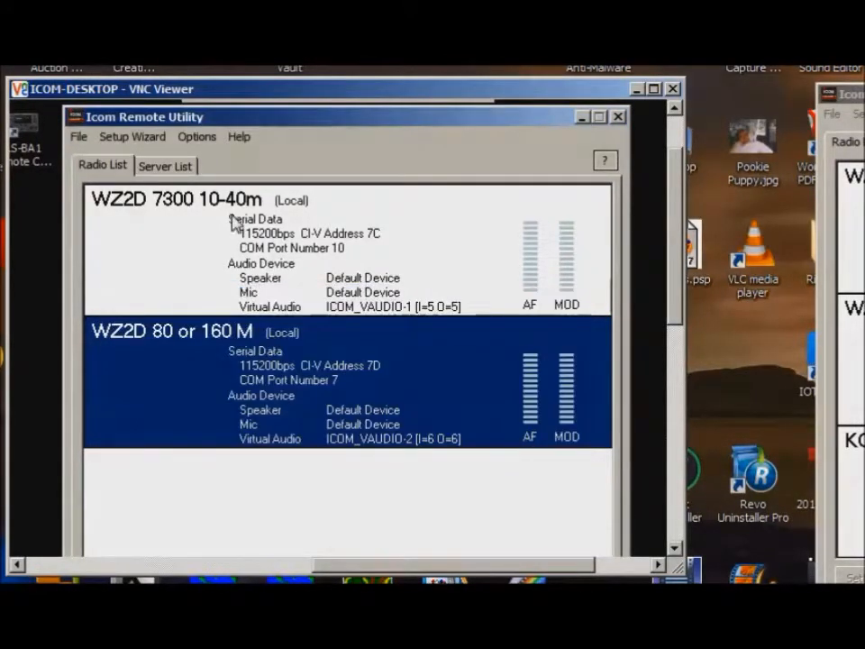
- Rename the registered WZ2D 80 or 160 M radio as "WZ2D 7300 80-160" in the Local/Server Settings and save its properties
click(207, 138)
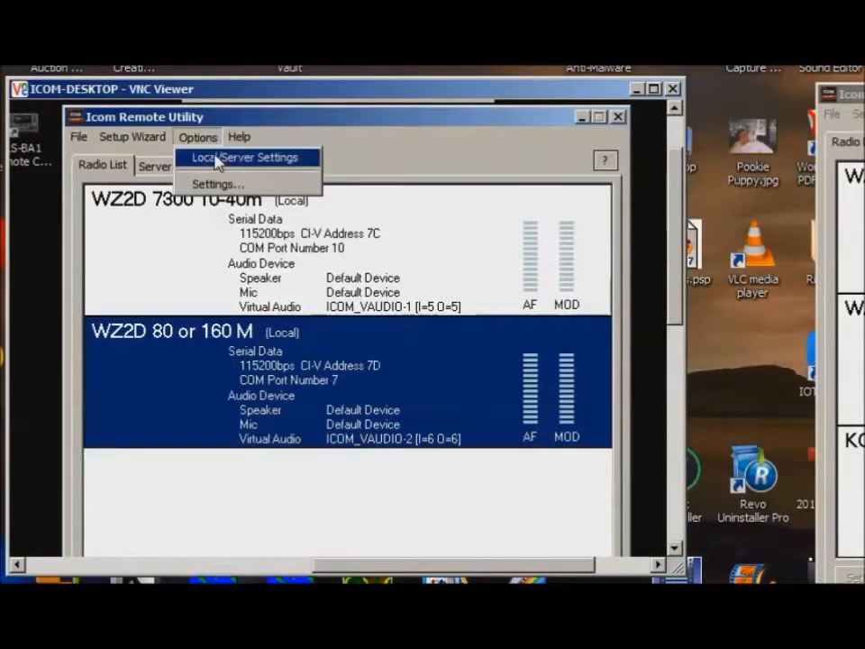
click(195, 157)
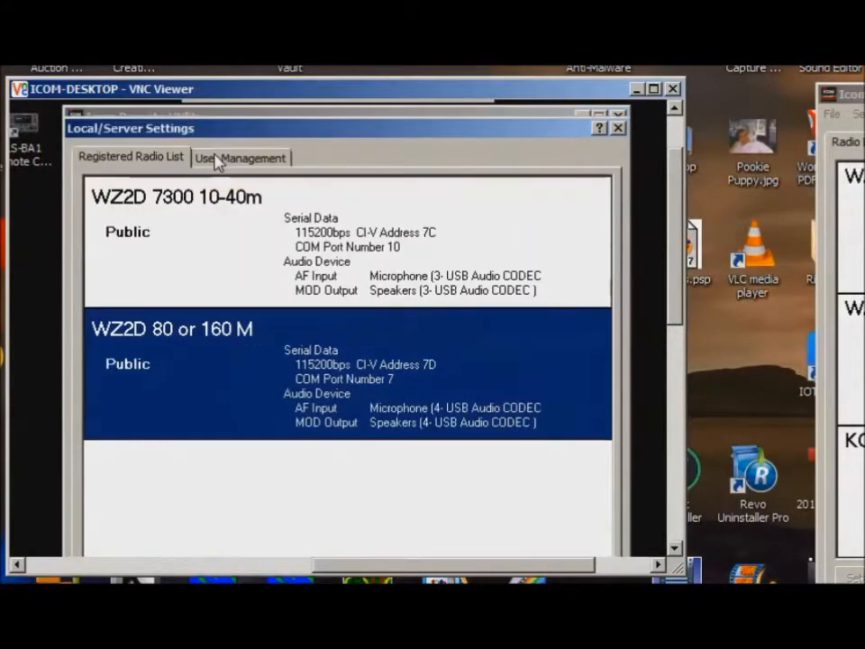
right_click(158, 334)
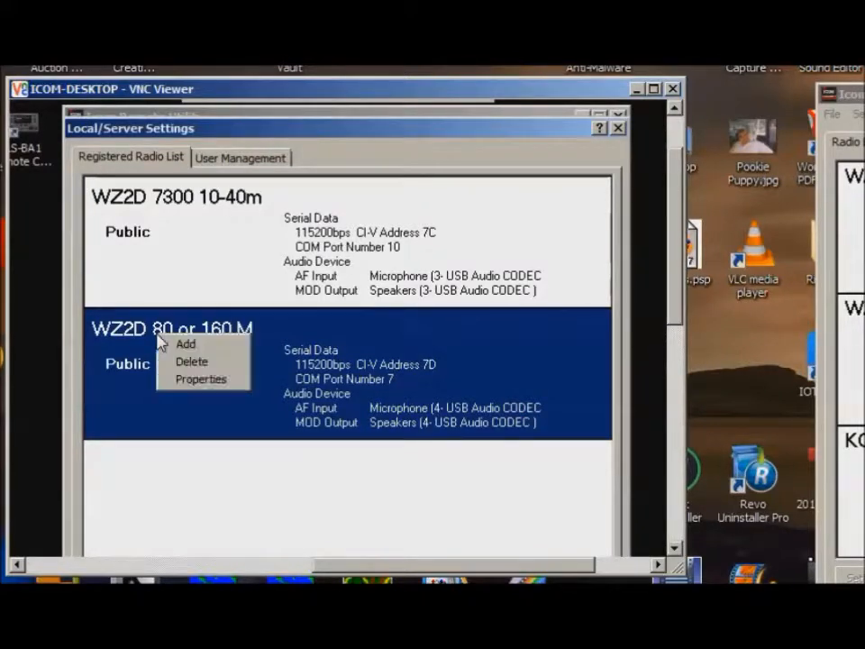
click(204, 382)
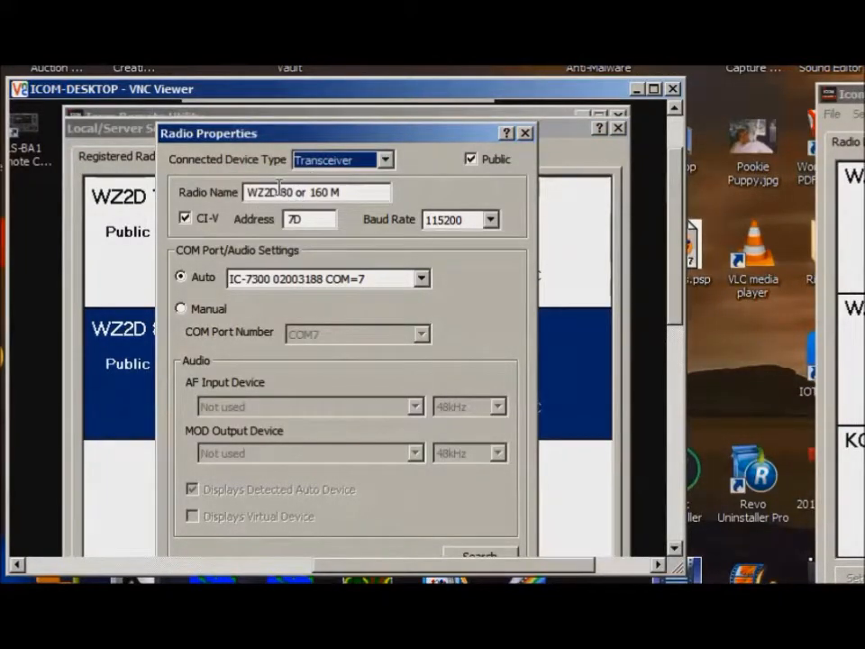
drag(280, 190, 381, 181)
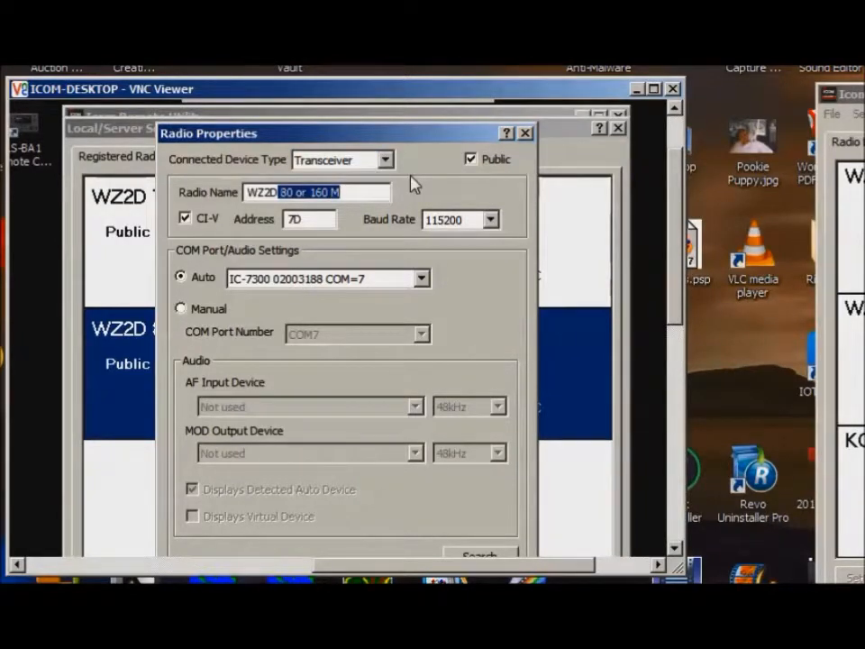
key(Delete)
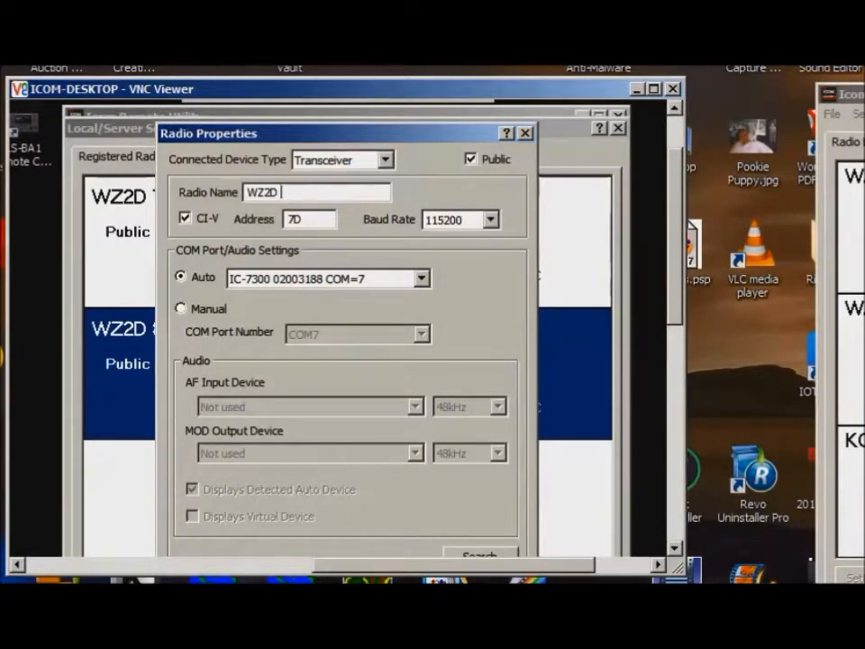
text(7300 80/0)
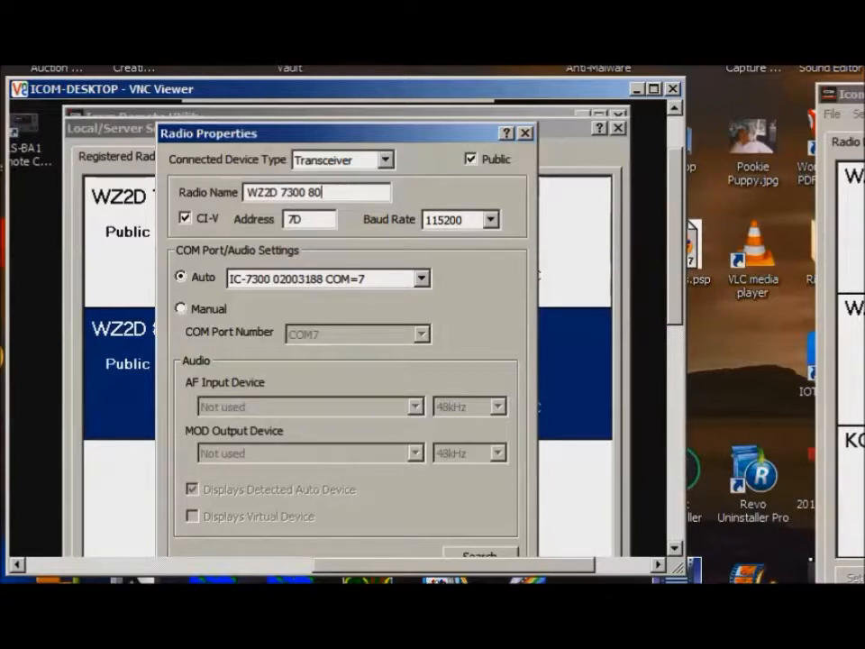
text(-160)
drag(671, 293, 674, 376)
click(402, 382)
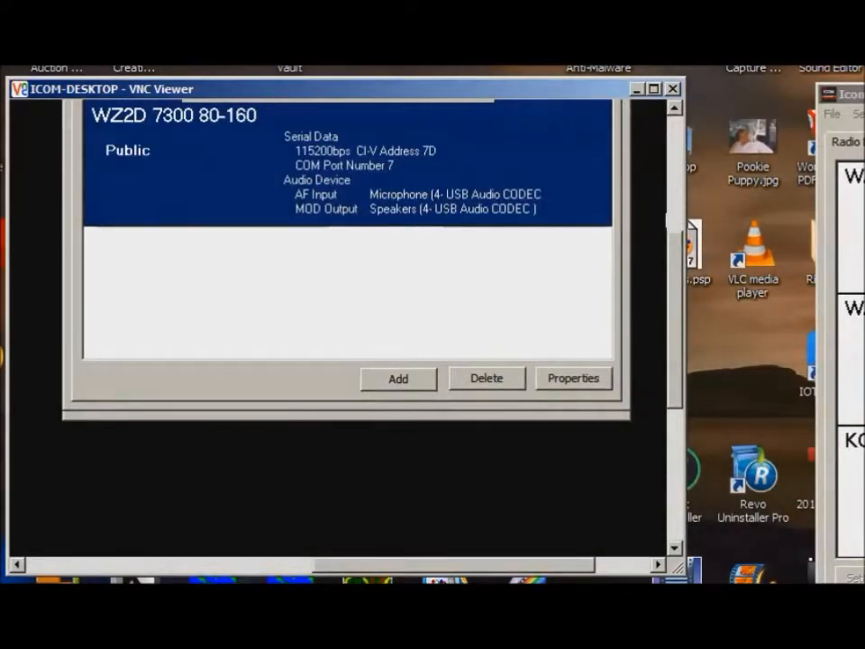
- Bring the local Icom Remote Utility window back into view and show its server list
click(852, 94)
drag(864, 90, 800, 90)
drag(800, 88, 801, 85)
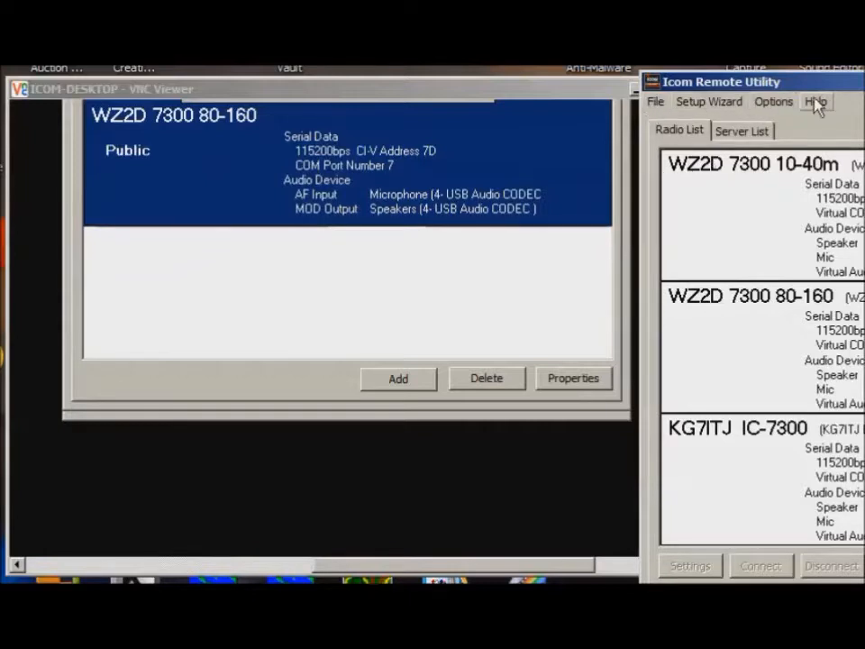
click(745, 131)
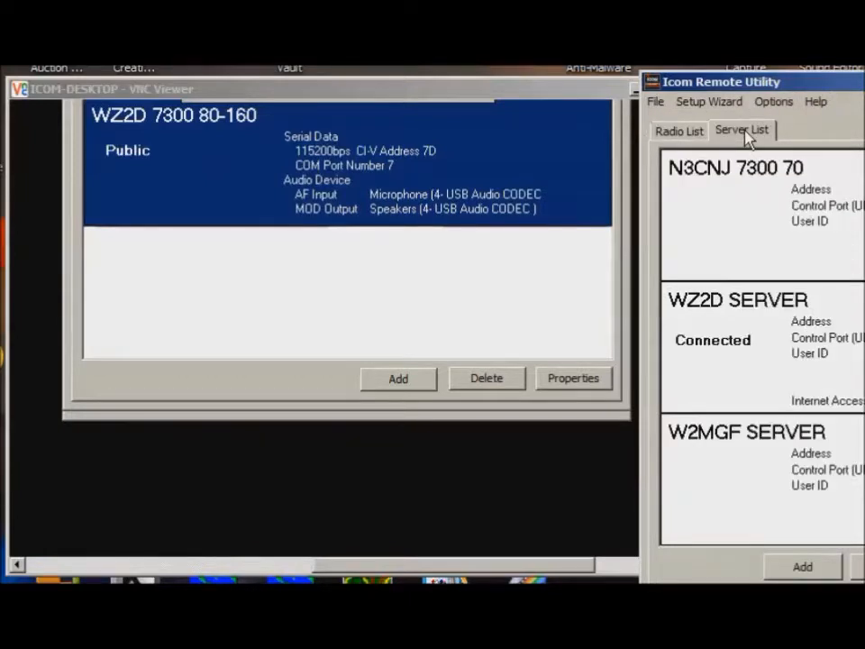
- Disconnect the local Icom Remote Utility from WZ2D SERVER and close the Local/Server Settings on the remote computer
right_click(743, 315)
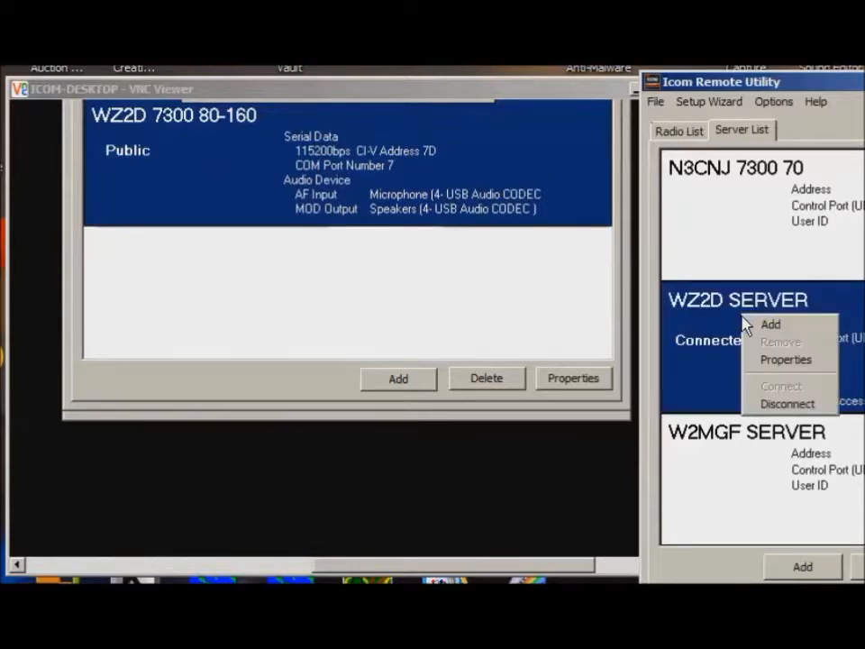
click(766, 407)
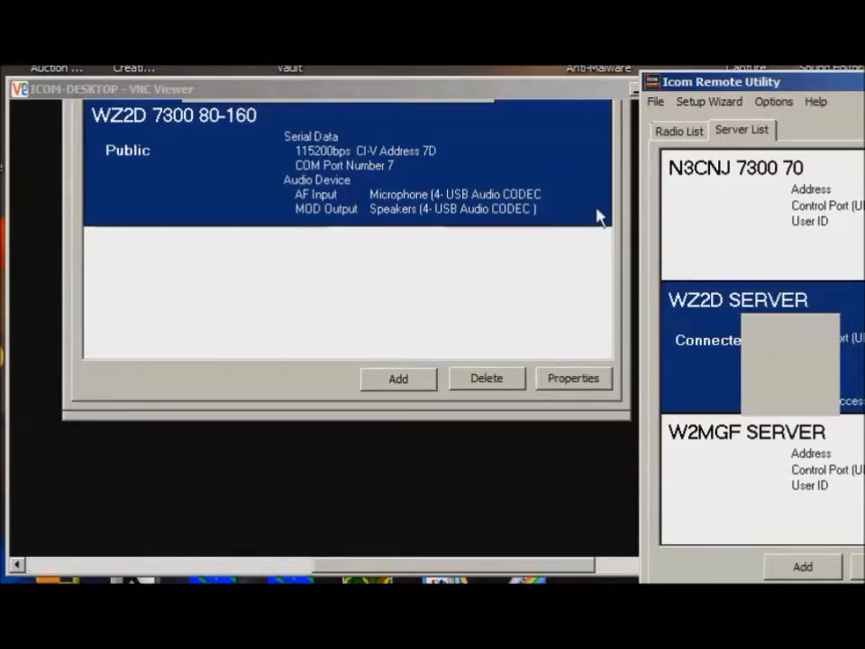
click(566, 169)
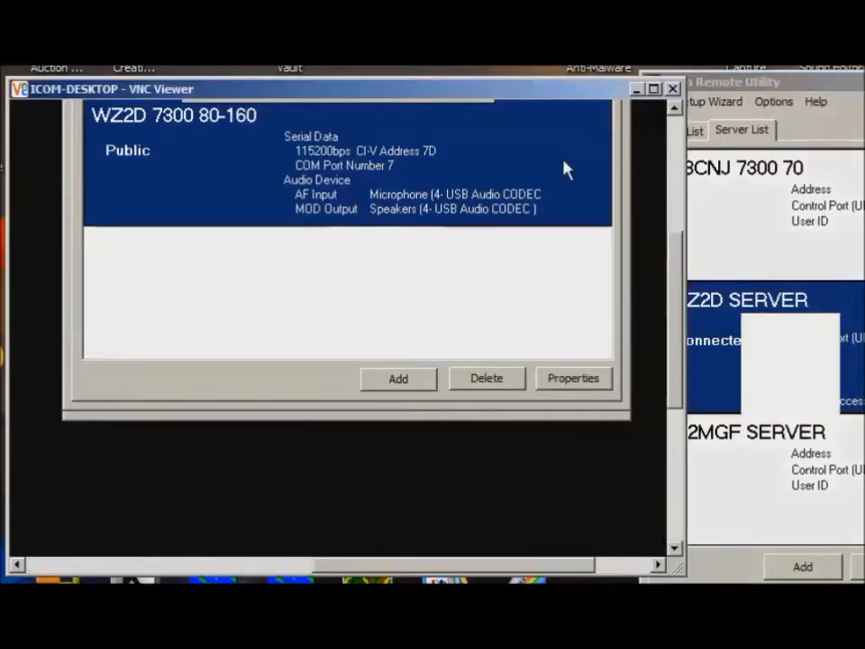
drag(676, 280, 690, 208)
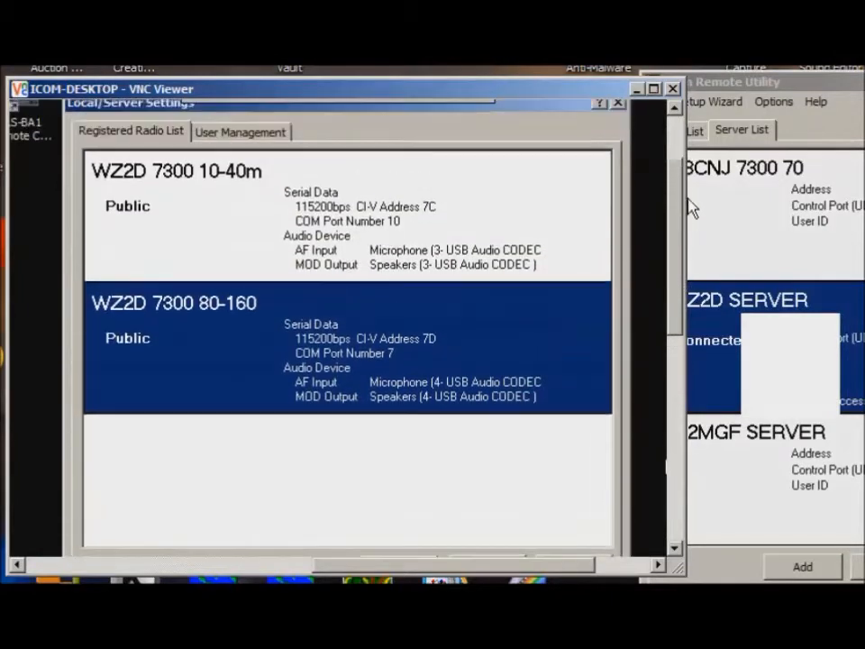
click(618, 106)
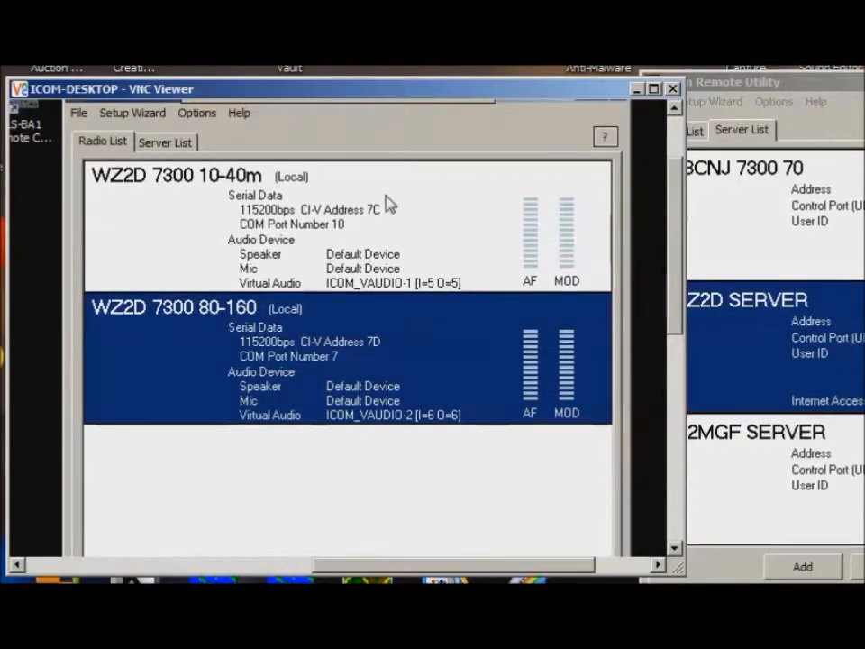
- Check the entries for the two renamed WZ2D 7300 radios in the local Icom Remote Utility's radio list
click(741, 130)
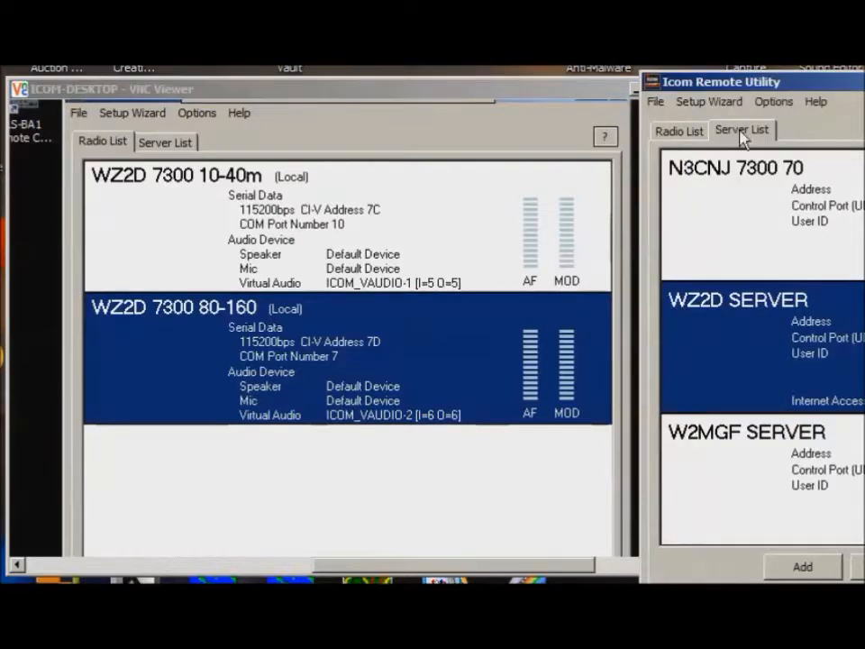
click(680, 135)
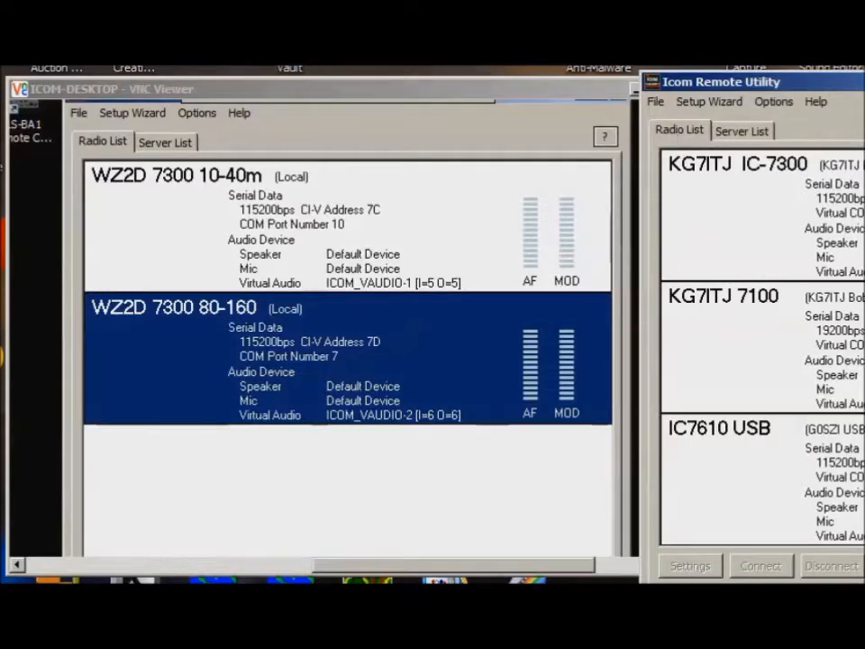
scroll(762, 352, down, 10)
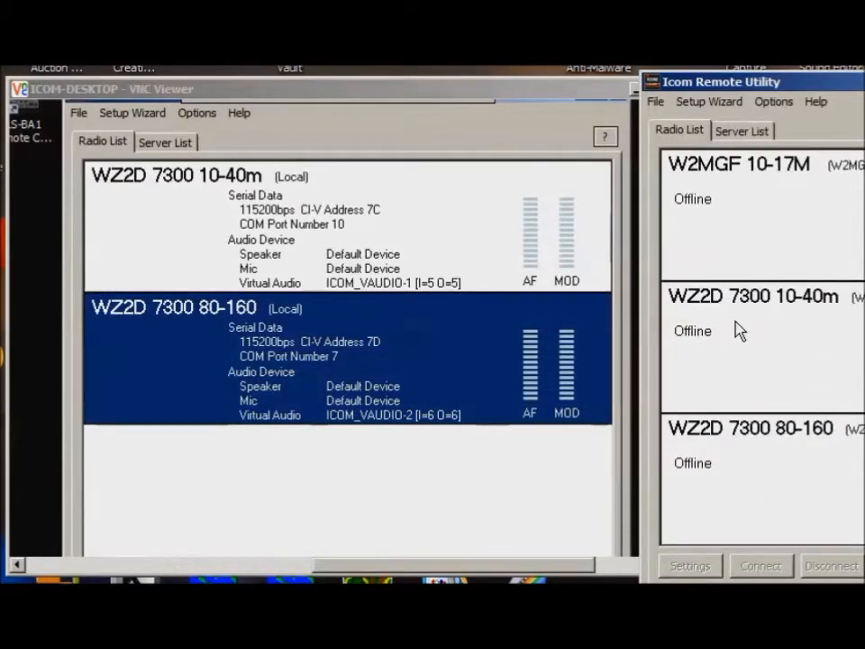
- Reconnect the local Icom Remote Utility to WZ2D SERVER from its server list
click(762, 143)
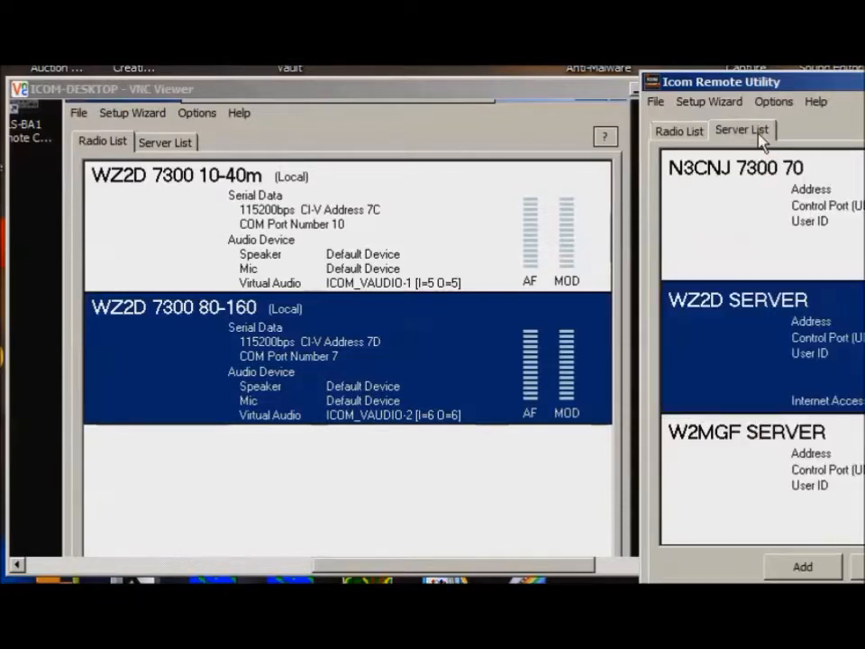
right_click(715, 338)
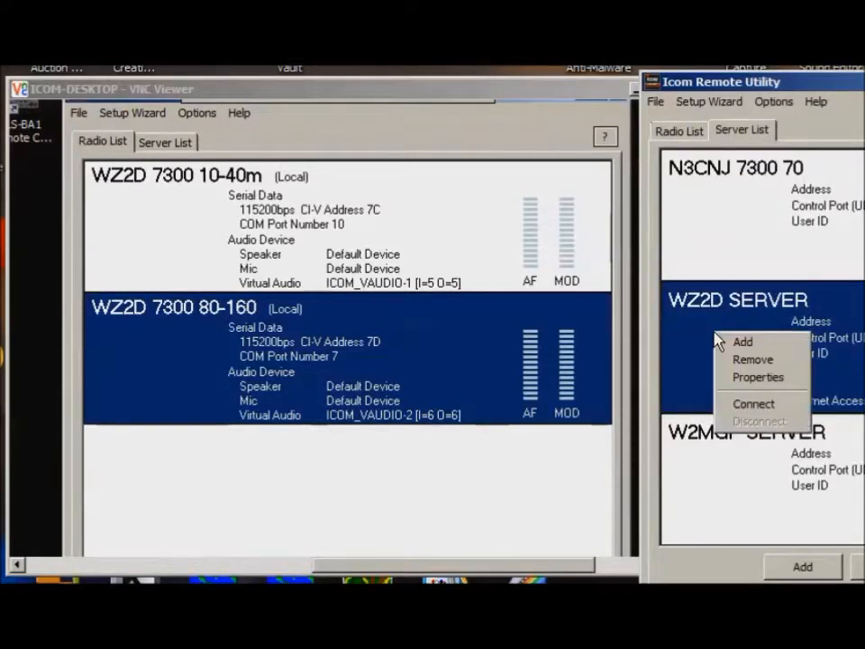
click(759, 405)
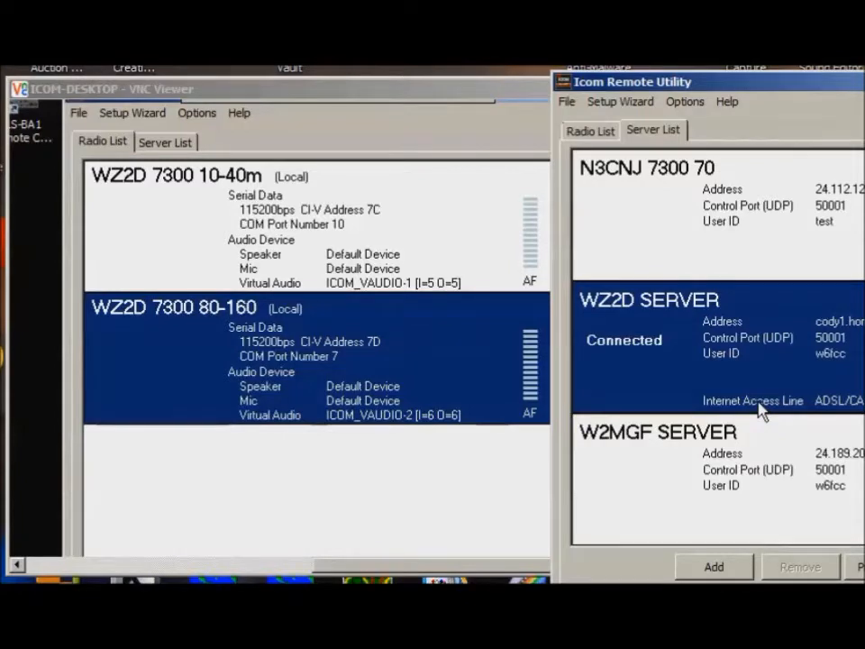
- Connect to the WZ2D 7300 10-40m radio from the local radio list and dismiss the virtual serial port notice
click(604, 135)
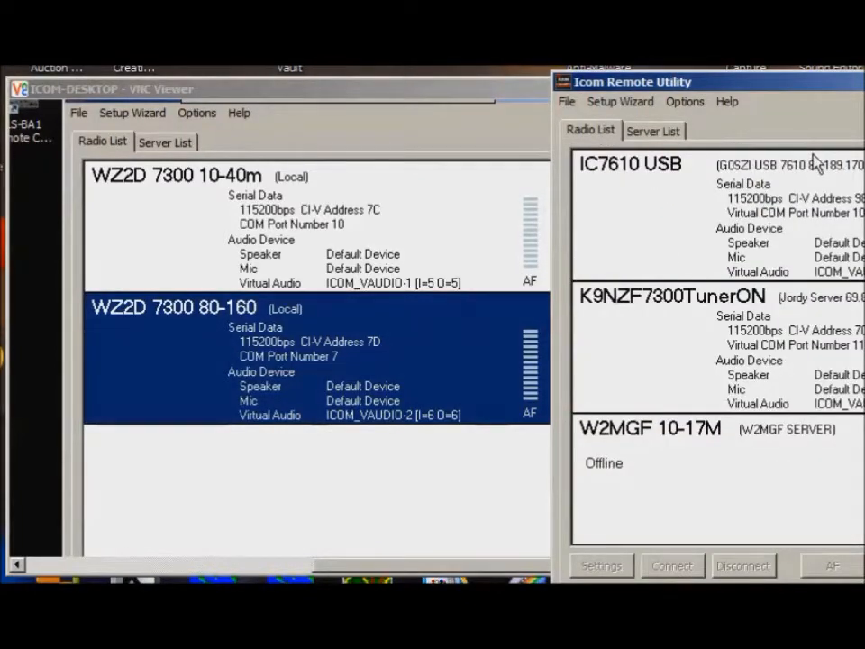
drag(786, 82, 862, 70)
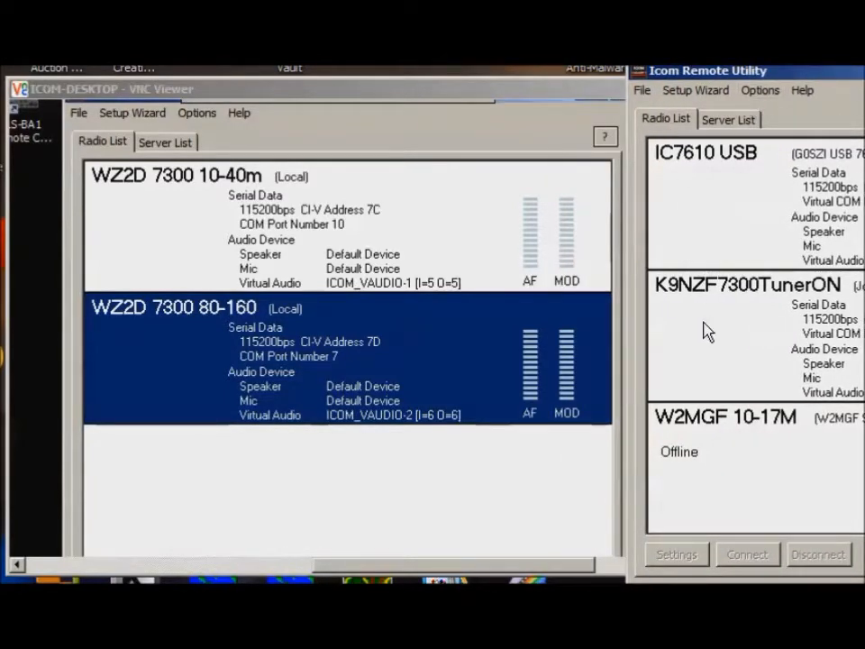
scroll(707, 333, up, 5)
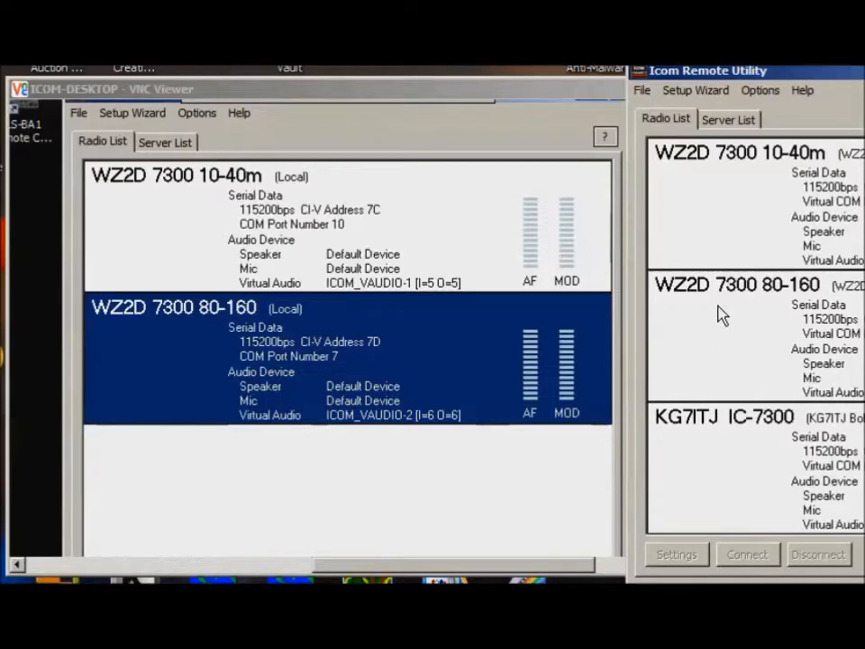
right_click(712, 222)
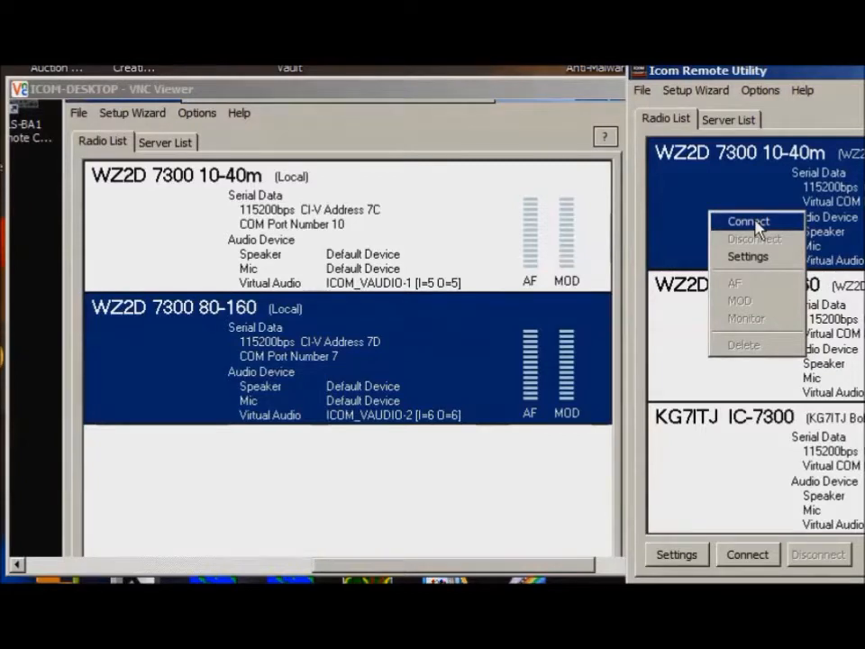
click(756, 223)
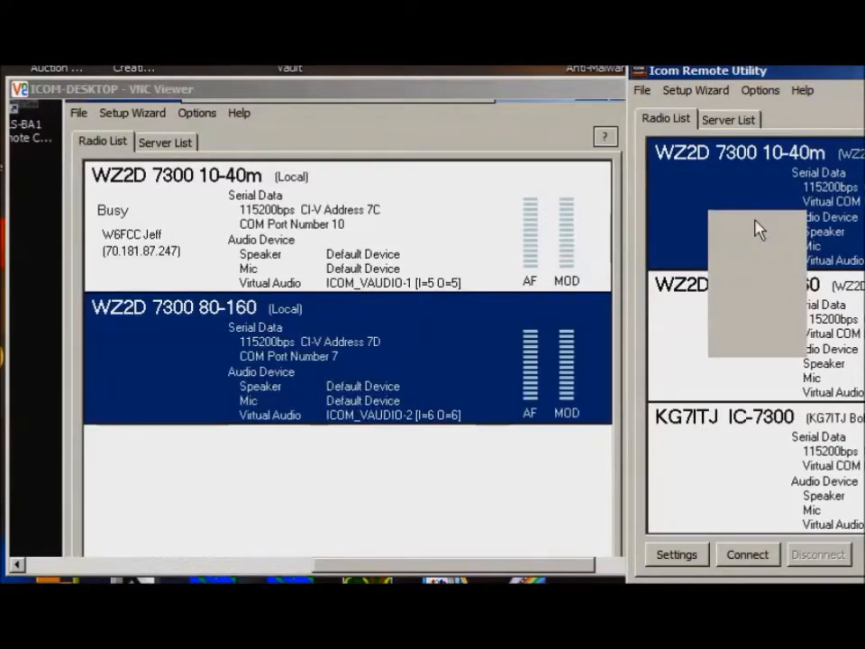
drag(847, 270, 774, 266)
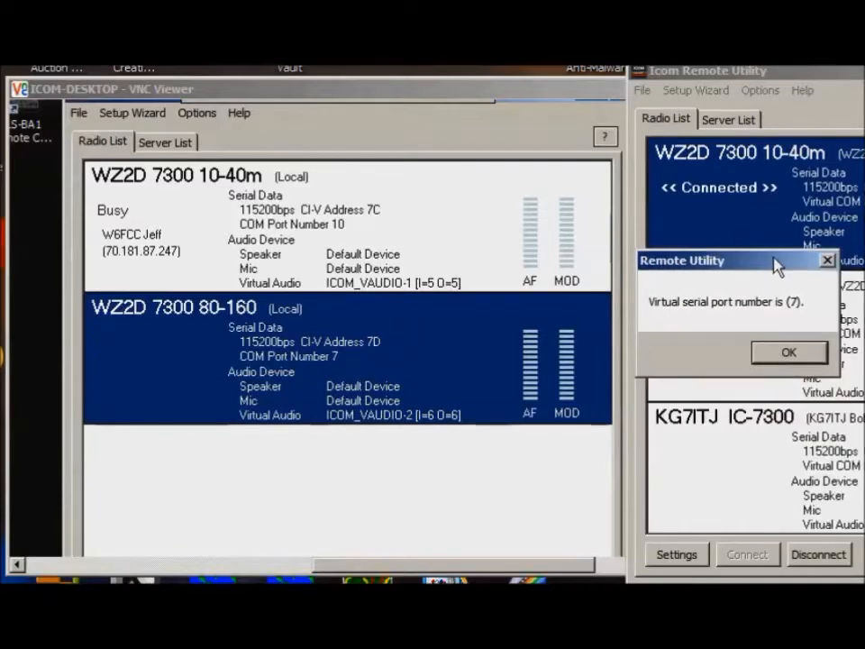
click(789, 353)
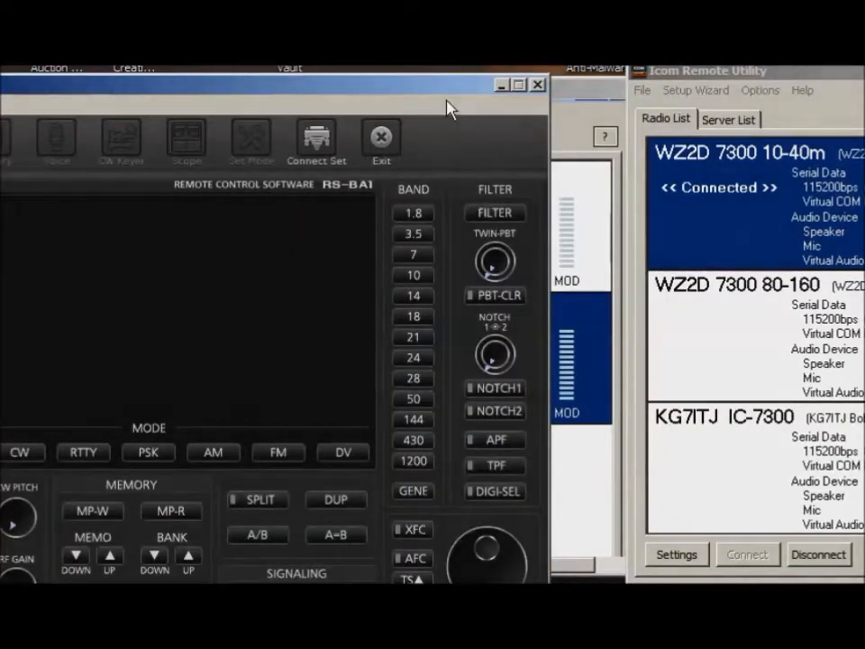
- Review and accept the Connect Setting for WZ2D 7300 10-40m in RS-BA1 Remote Control, and close that program
click(307, 144)
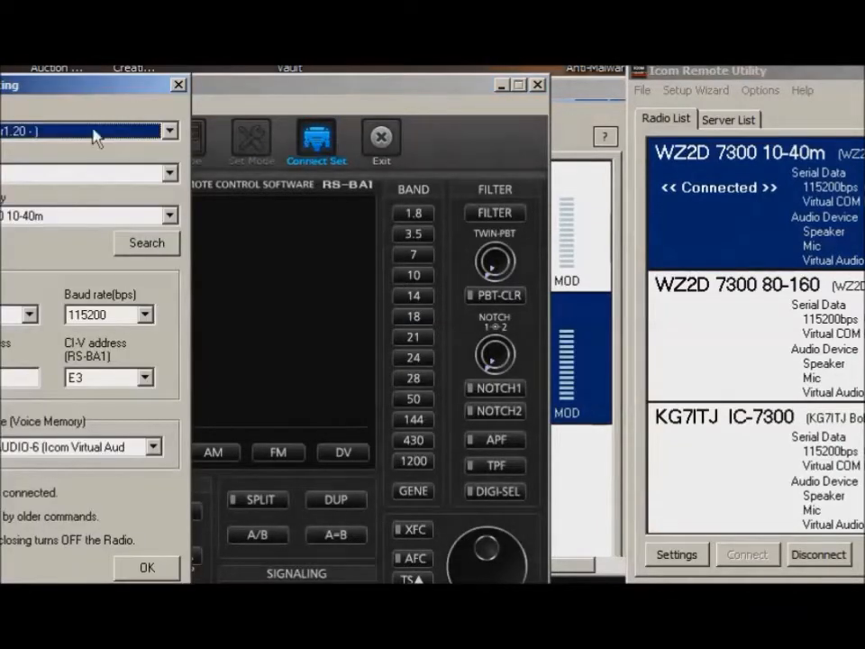
drag(112, 84, 382, 100)
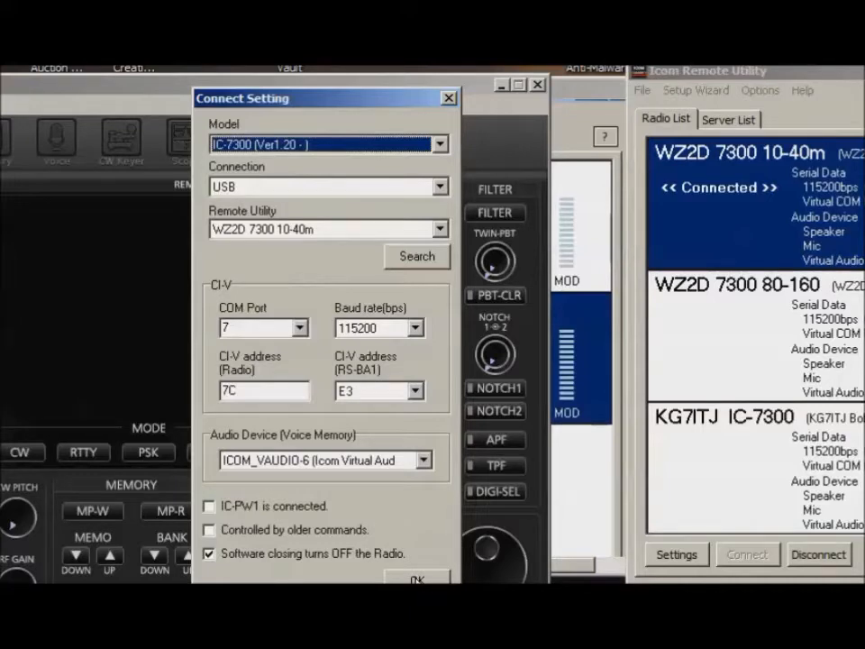
click(417, 578)
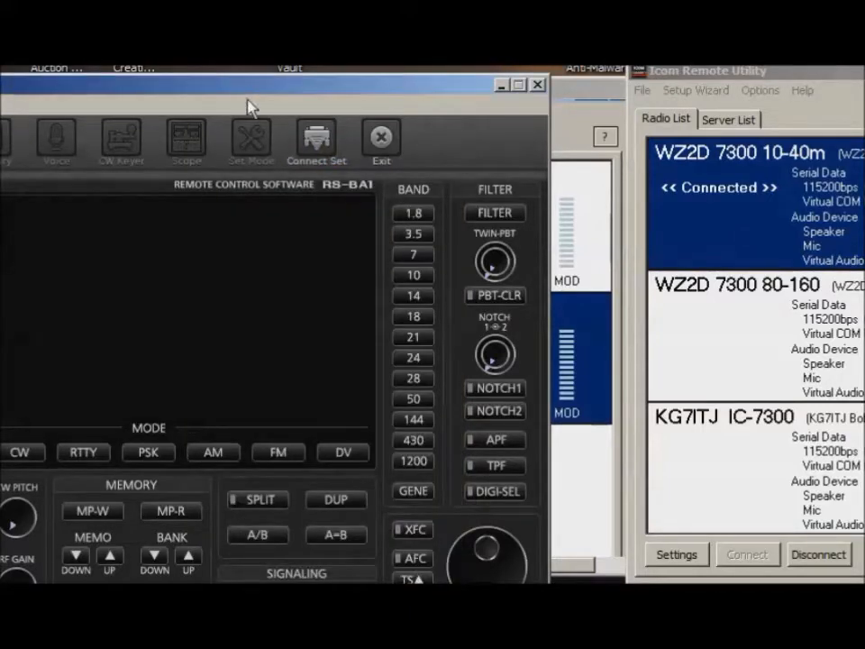
drag(247, 83, 449, 80)
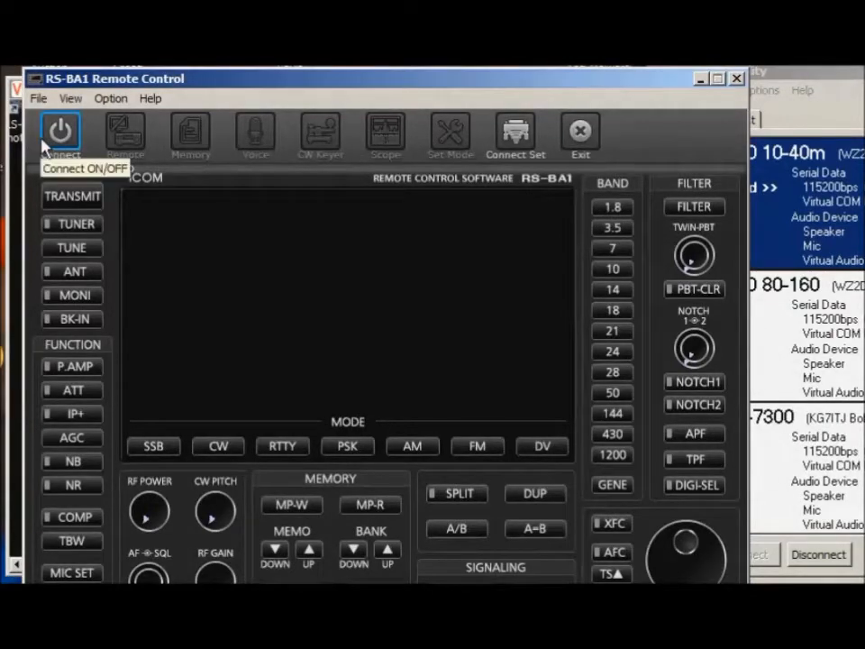
click(737, 79)
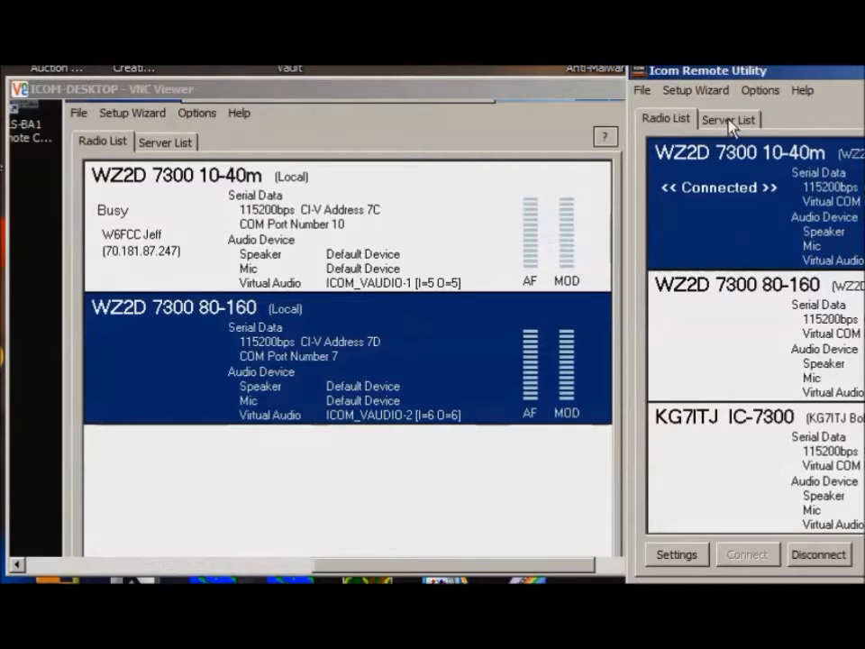
- Disconnect the WZ2D 7300 10-40m radio in the local Icom Remote Utility and confirm the disconnection
right_click(698, 186)
click(735, 211)
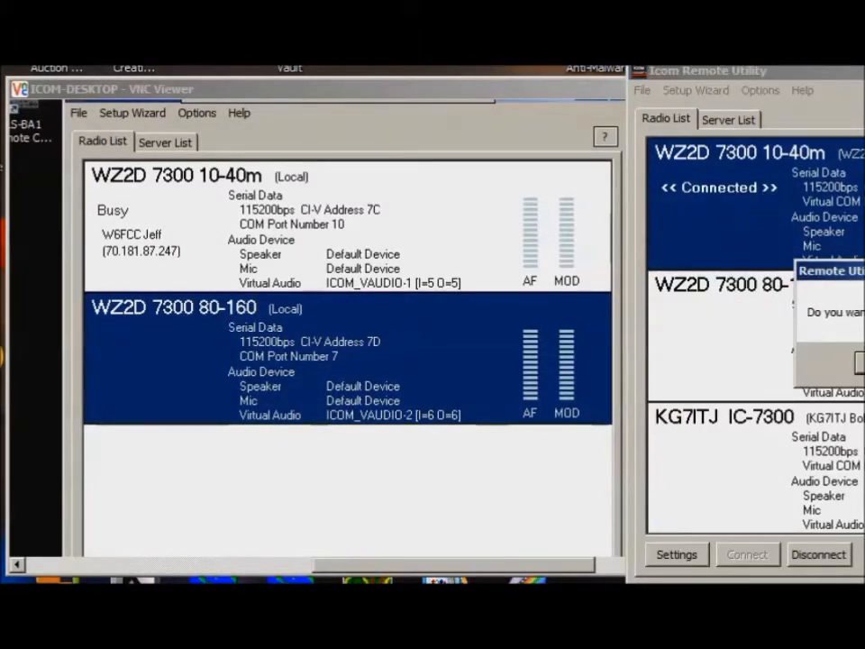
drag(827, 276, 712, 279)
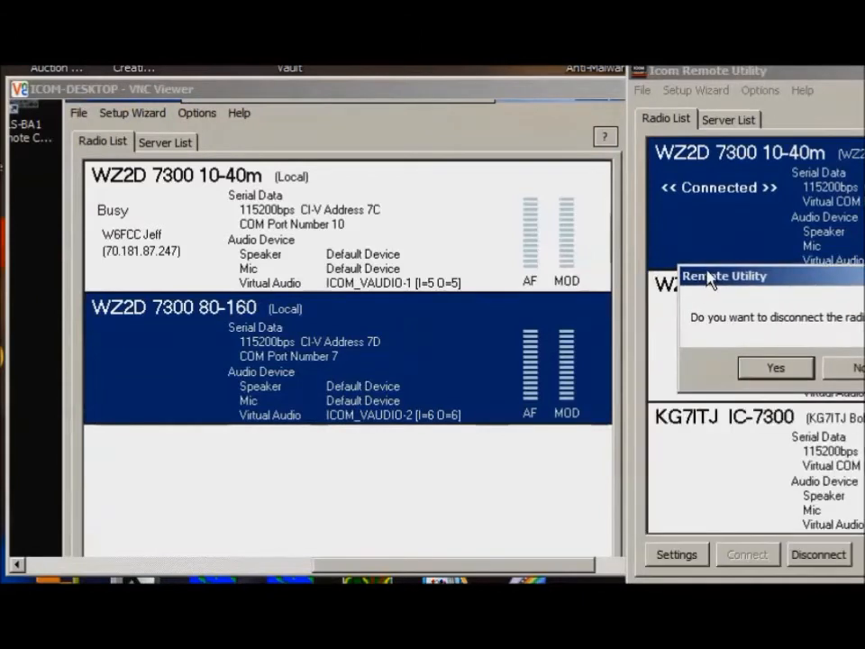
click(772, 366)
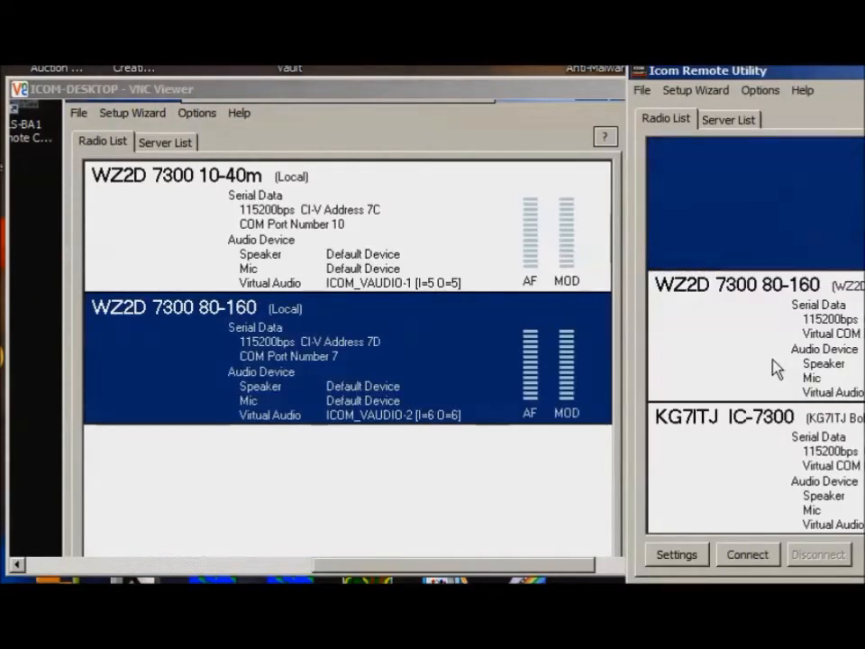